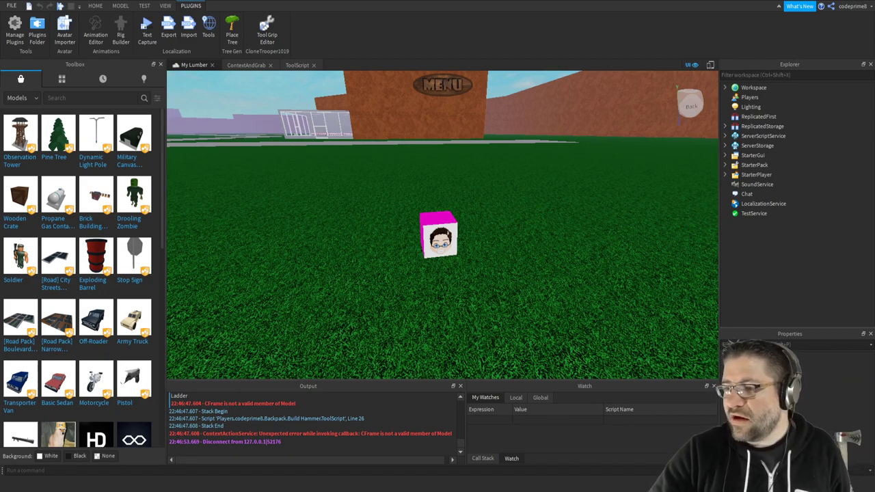
Examine the lumber map around the grass area and the dark blueprint pieces standing on it.
left_click(596, 254)
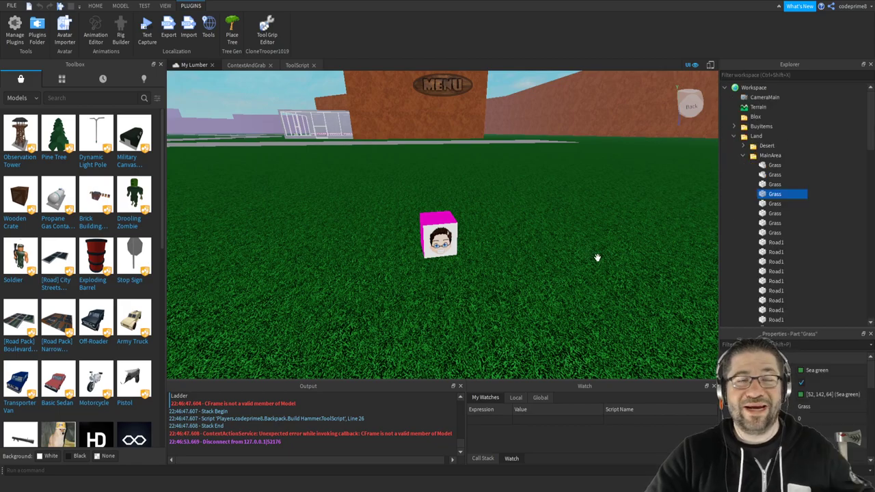
right_click_drag(596, 254, 588, 252)
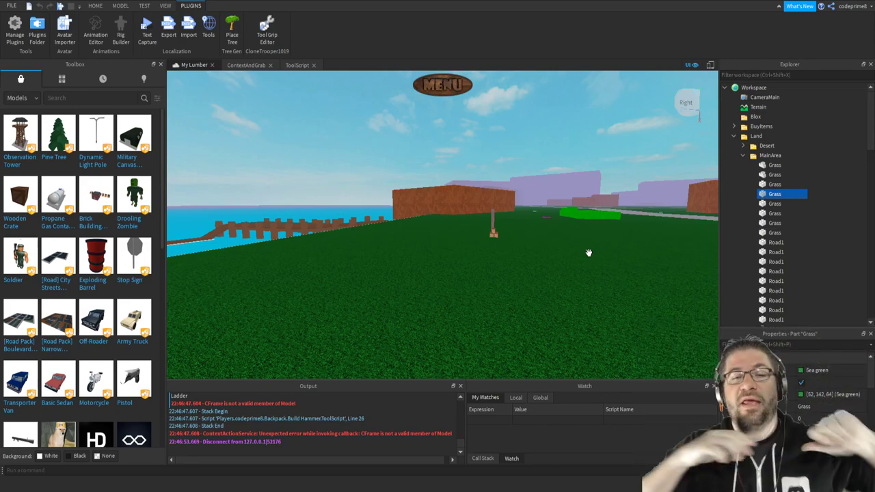
key("w")
right_click_drag(519, 240, 497, 232)
key("w")
key("w")
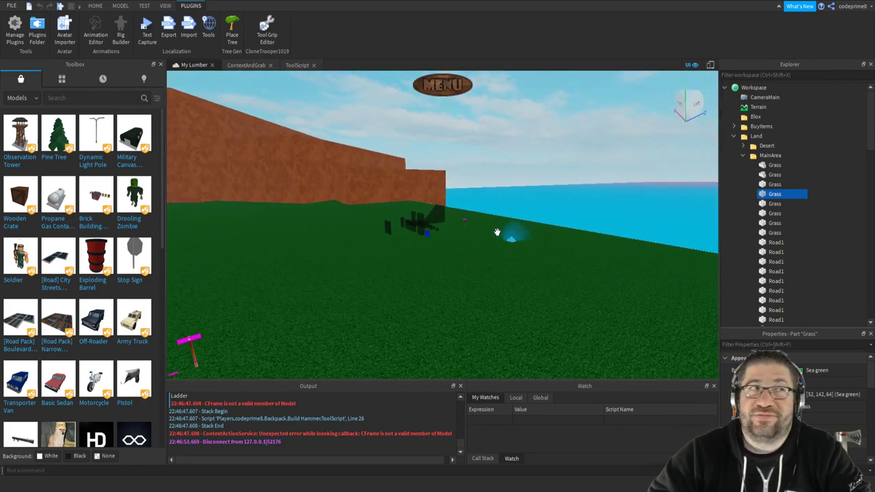
key("w")
right_click_drag(497, 233, 459, 218)
key("w")
key("s")
key("w")
key("e")
key("w")
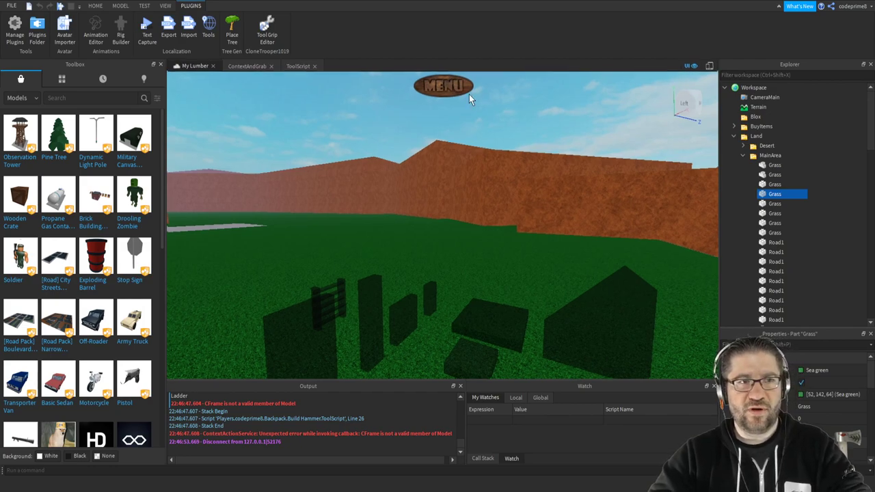
Playtest the game, choose the Ladder blueprint from the Etc category with the first tool, and try to rotate it.
key("F5")
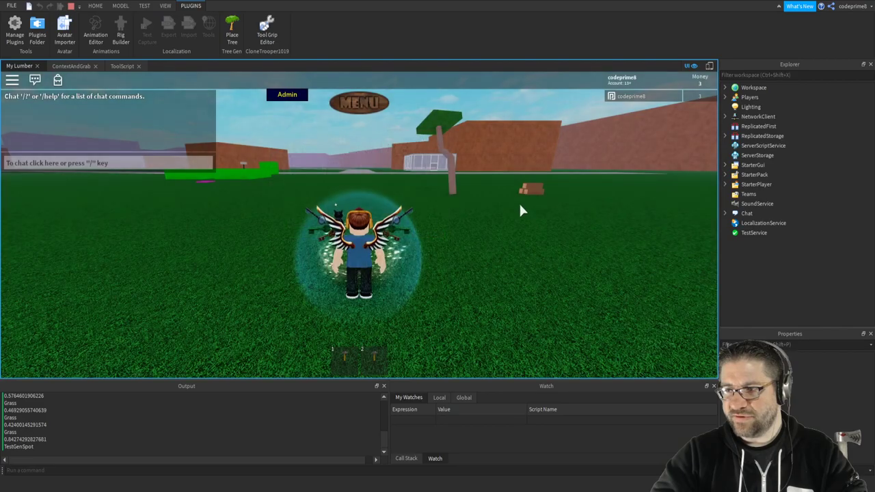
right_click_drag(549, 216, 549, 216)
key("w")
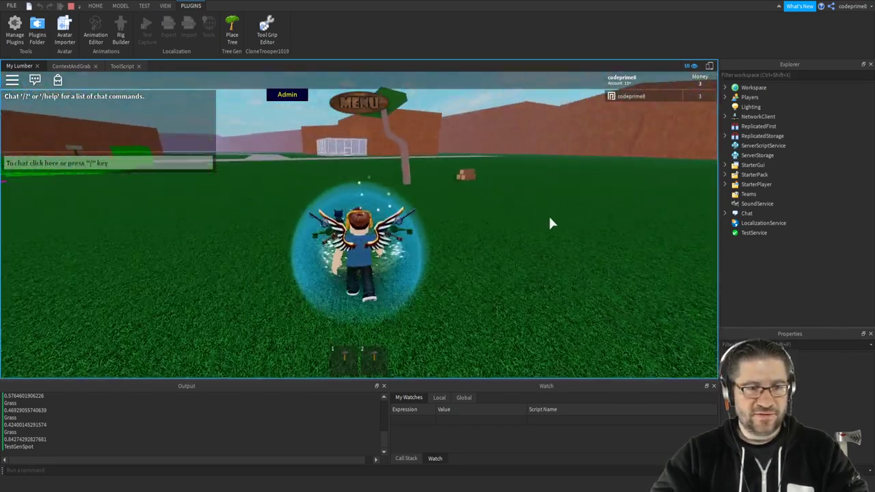
key("1")
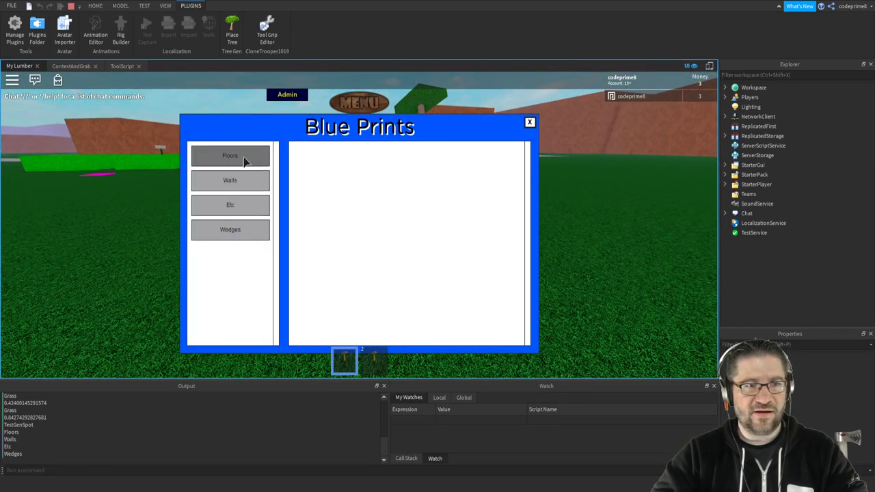
left_click(231, 207)
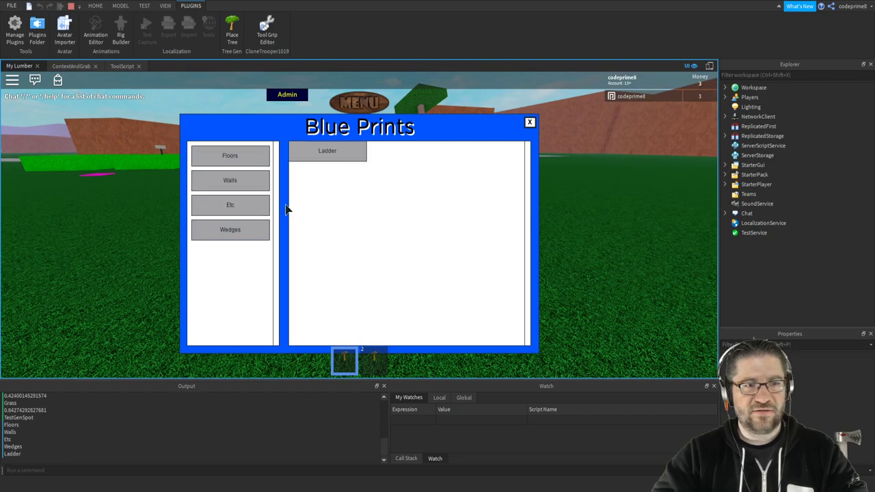
left_click(327, 151)
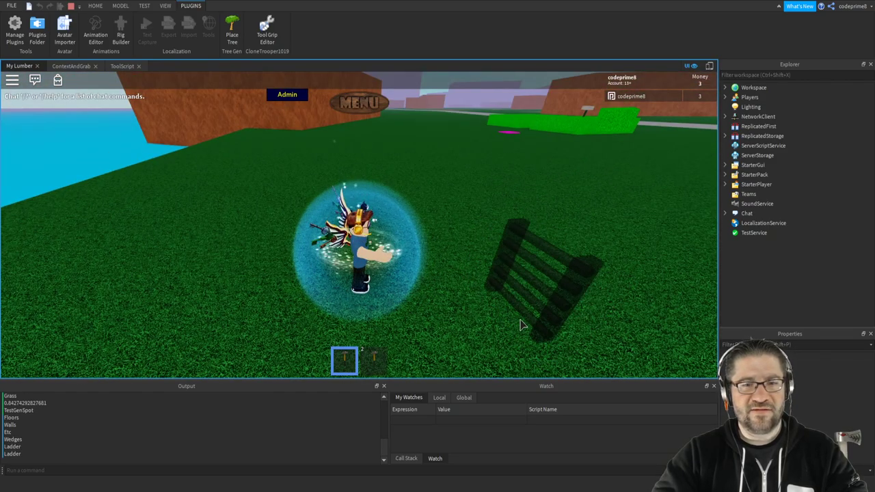
key("r")
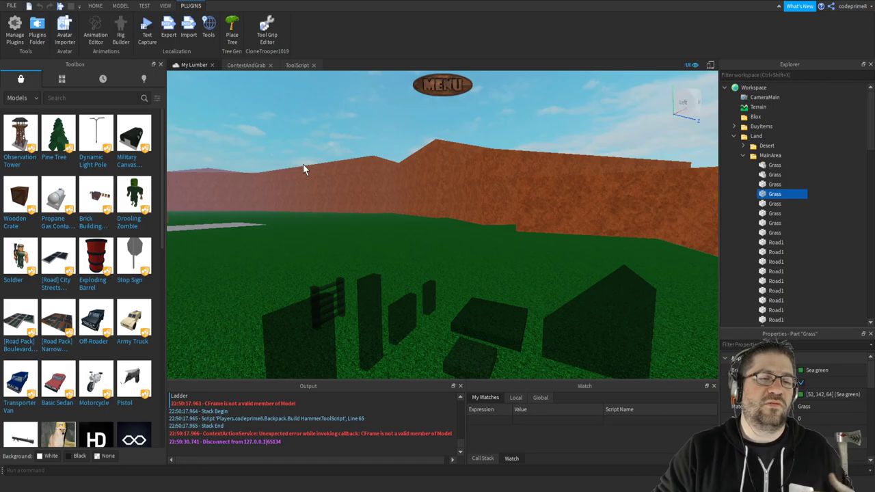
Inspect the wedge, floor, wall and ladder blueprint pieces in the world from several angles.
right_click_drag(314, 196, 331, 189)
key("w")
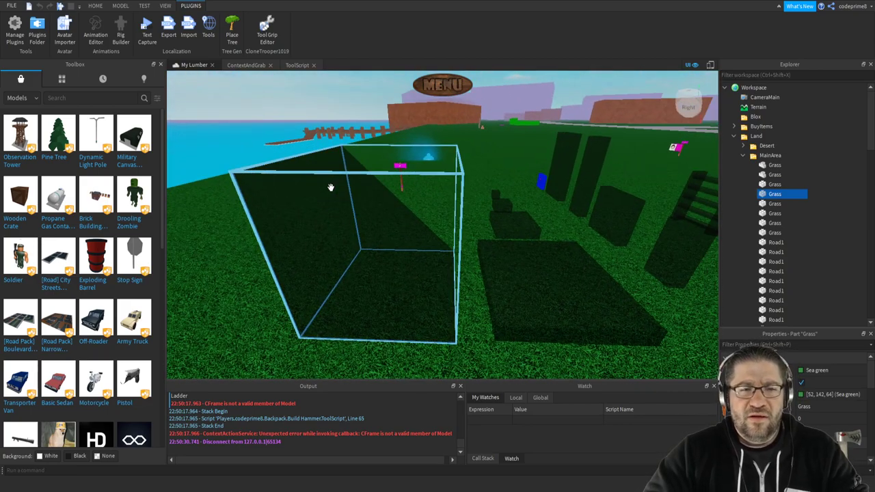
right_click_drag(355, 222, 355, 221)
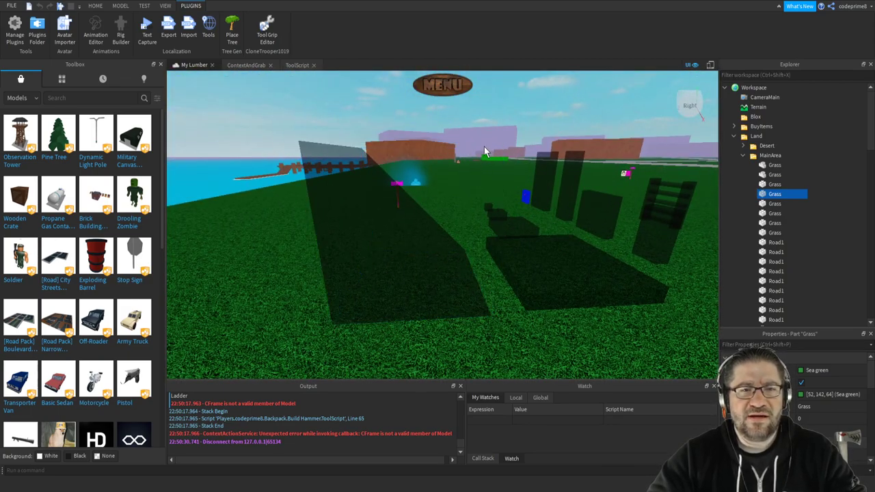
left_click(348, 225)
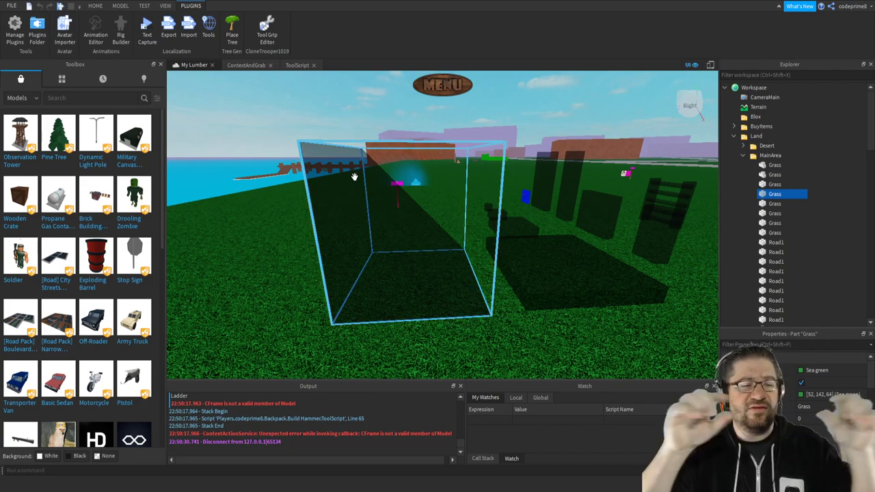
right_click_drag(322, 206, 326, 205)
key("w")
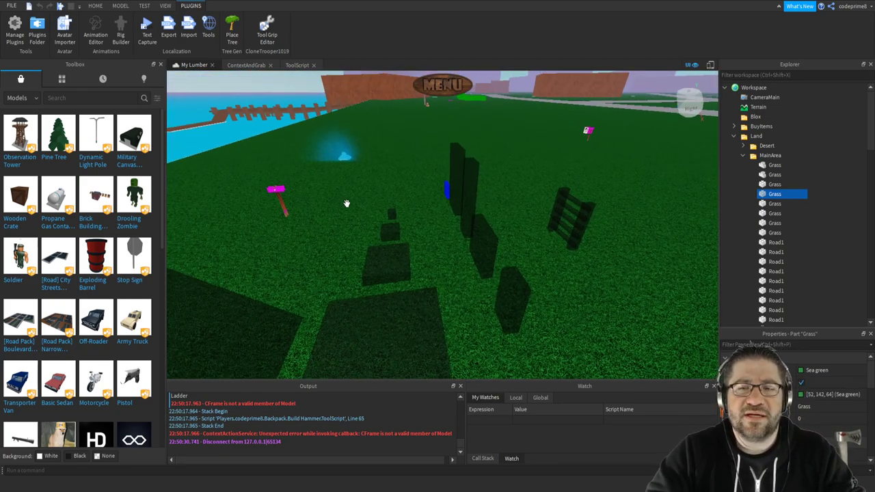
Locate the 8x1x8 floor in the BluePrints hierarchy and inspect the rails and rungs inside the Etc folder's Ladder model.
left_click(413, 316)
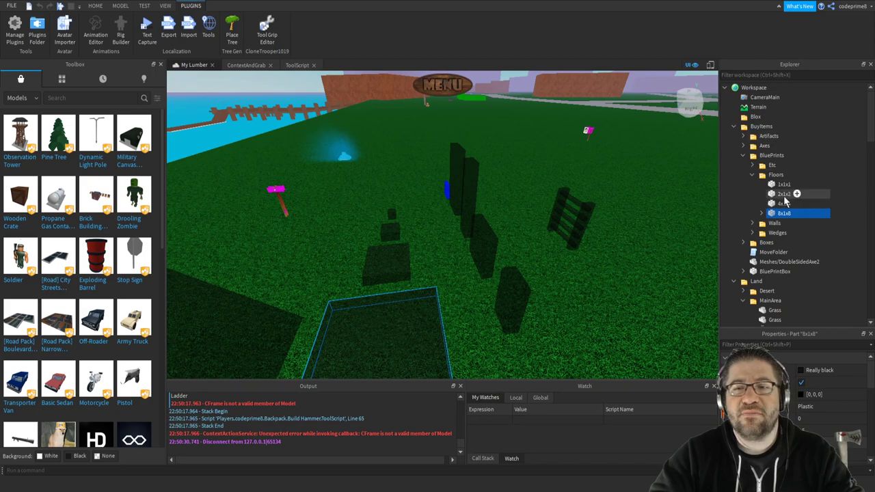
left_click(753, 166)
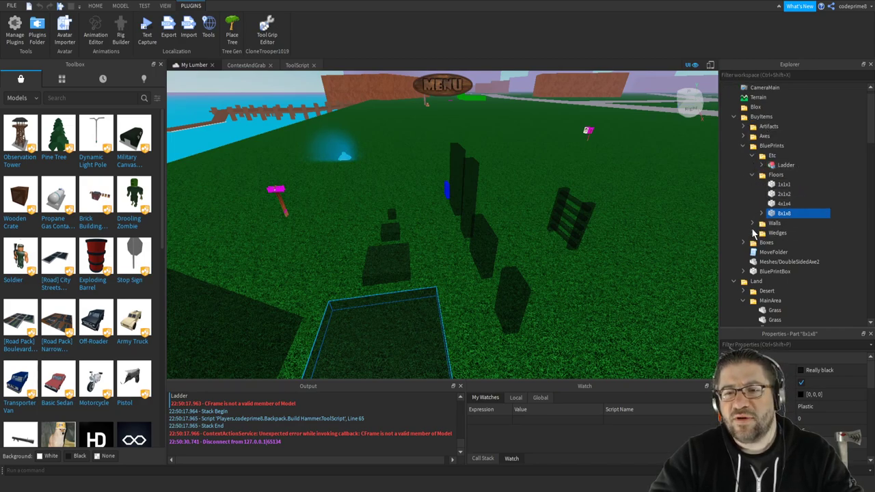
left_click_drag(766, 166, 770, 156)
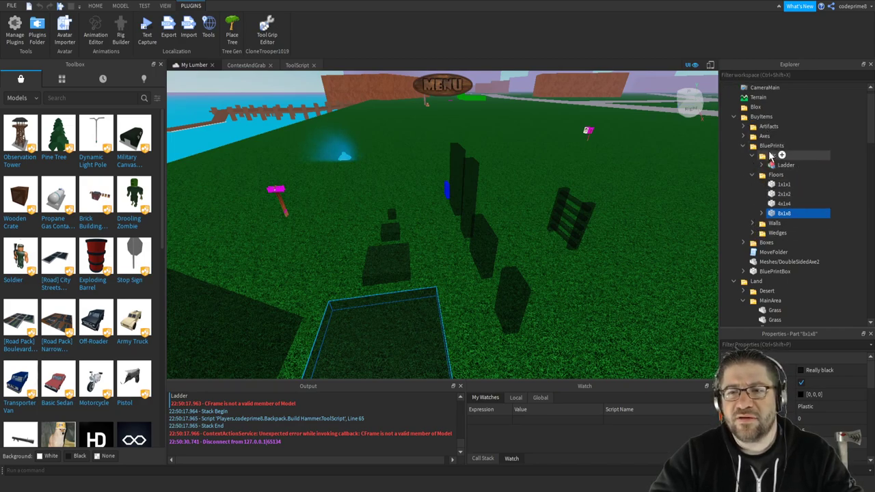
left_click(778, 166)
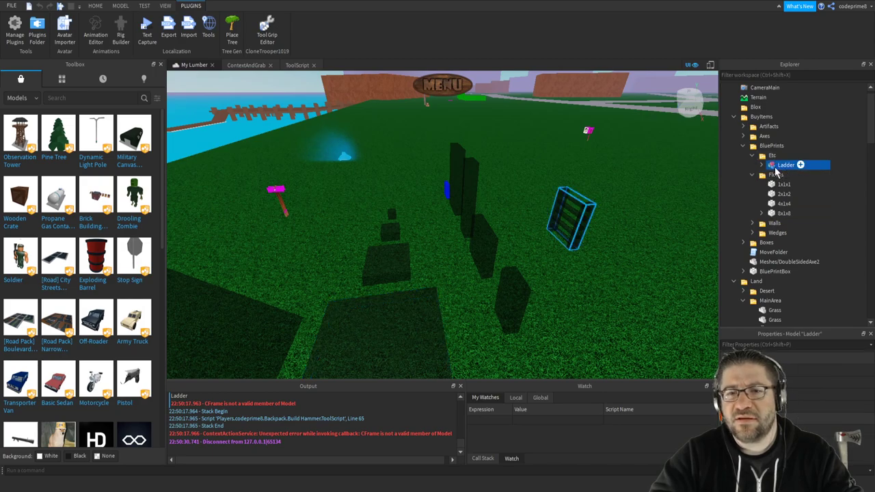
left_click(763, 165)
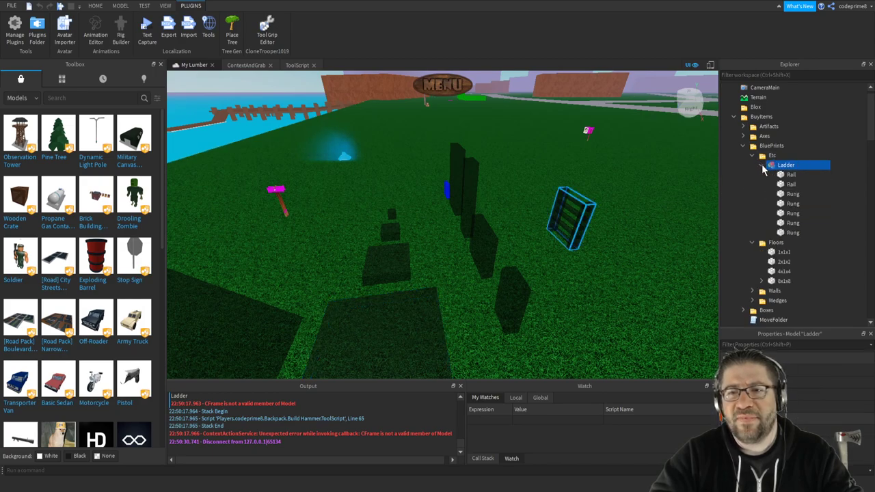
left_click(761, 165)
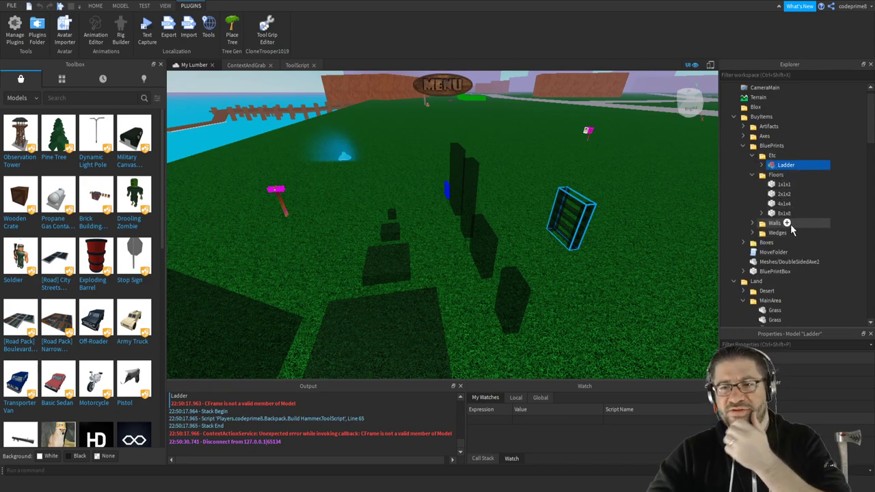
Open the BluePrint script inside the 8x1x8 floor and review its line that sets the Percent text.
left_click(763, 214)
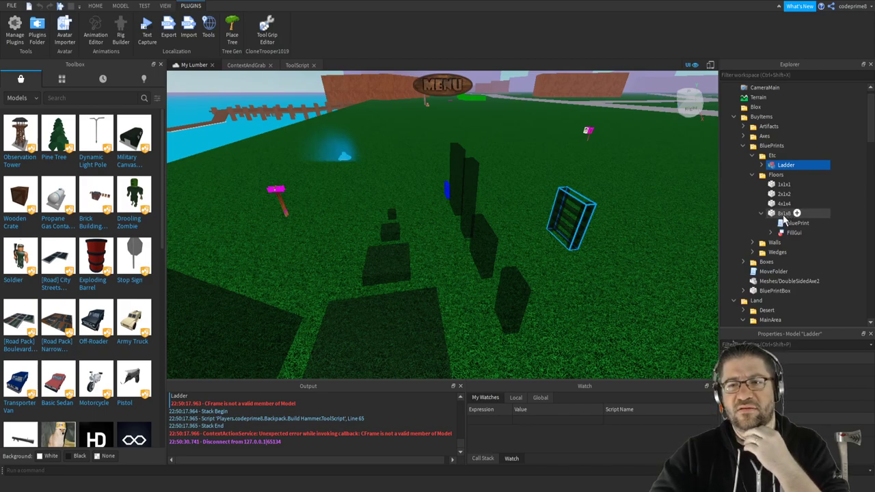
right_click_drag(600, 212, 600, 212)
key("w")
left_click(784, 214)
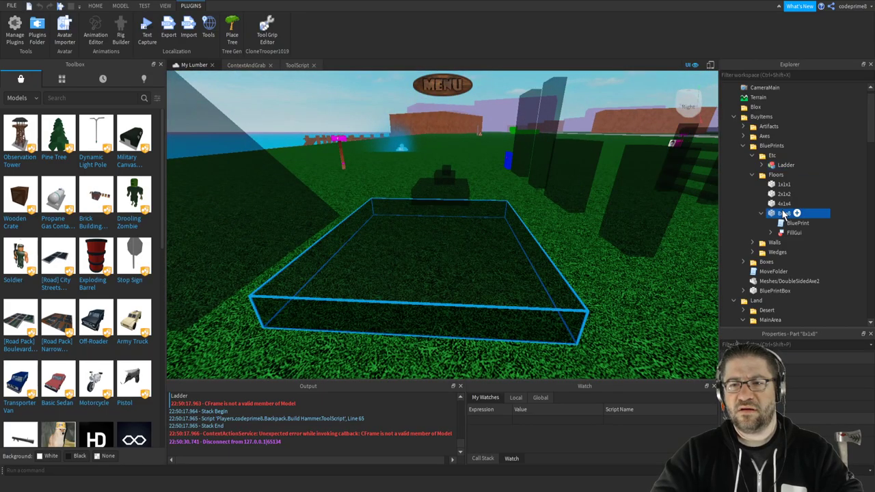
left_click(795, 223)
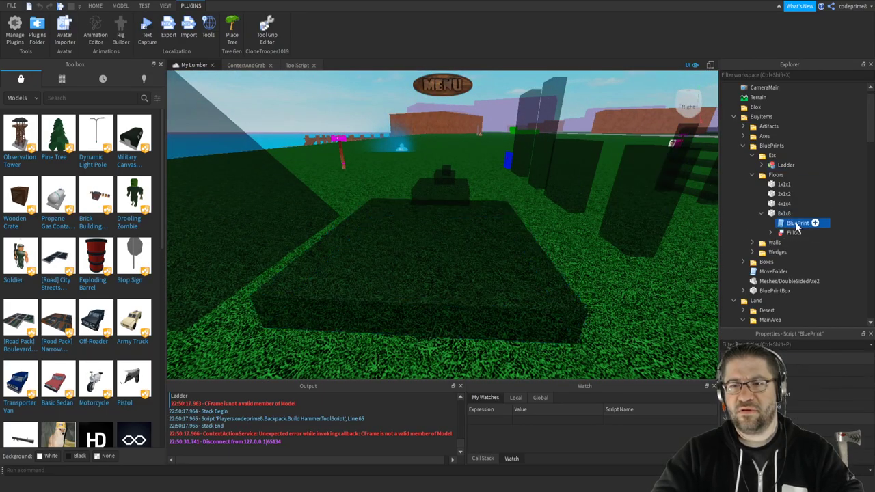
double_click(796, 224)
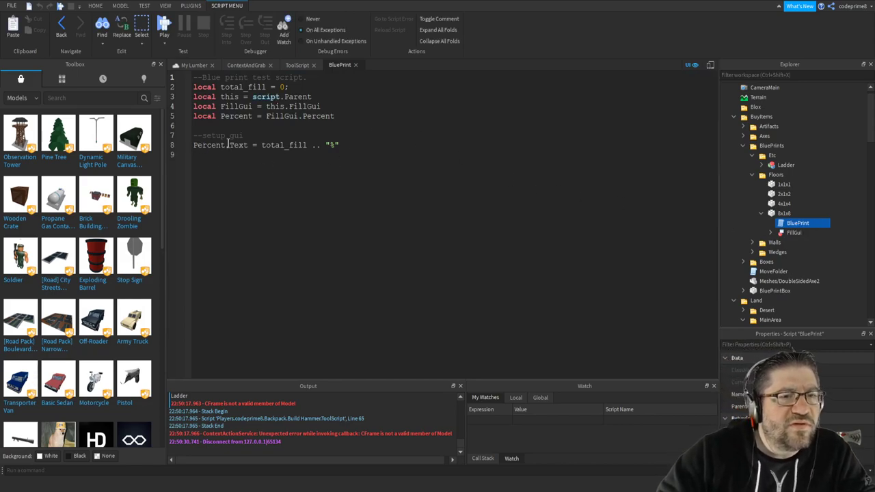
left_click_drag(264, 146, 325, 142)
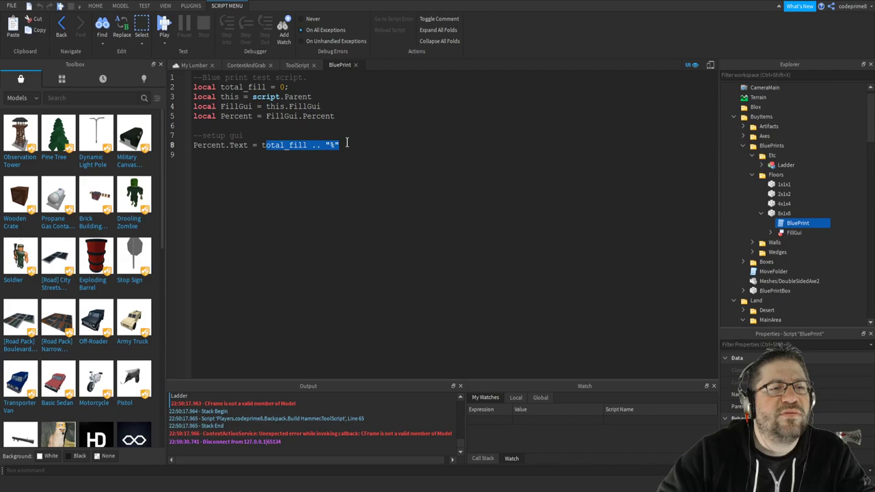
Preview the 8x1x8 floor's FillGui label in the world by enabling it briefly and disabling it again.
left_click(792, 233)
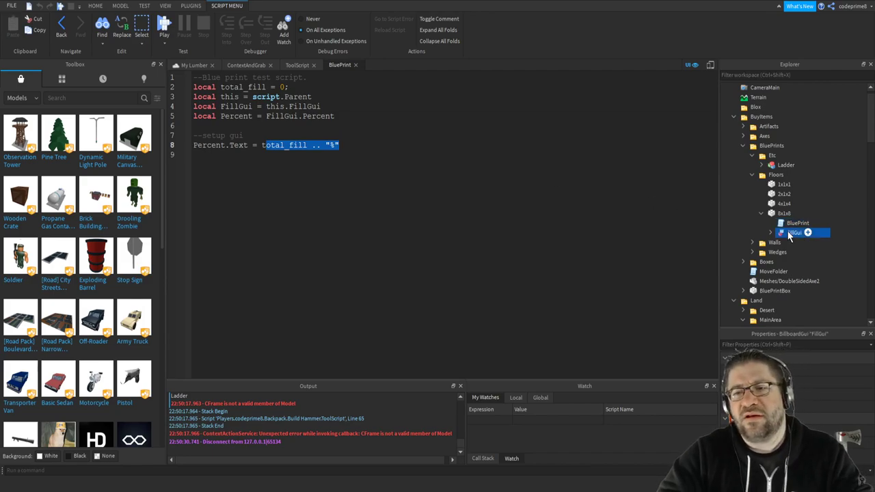
double_click(781, 234)
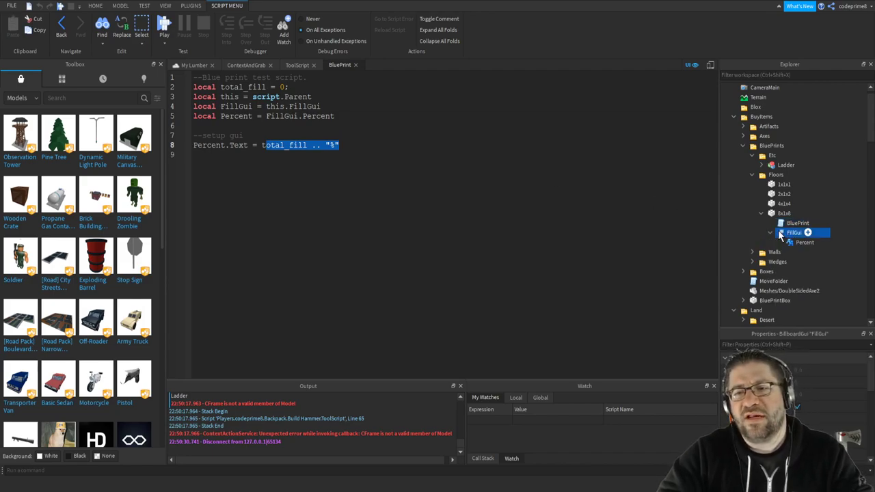
left_click(197, 65)
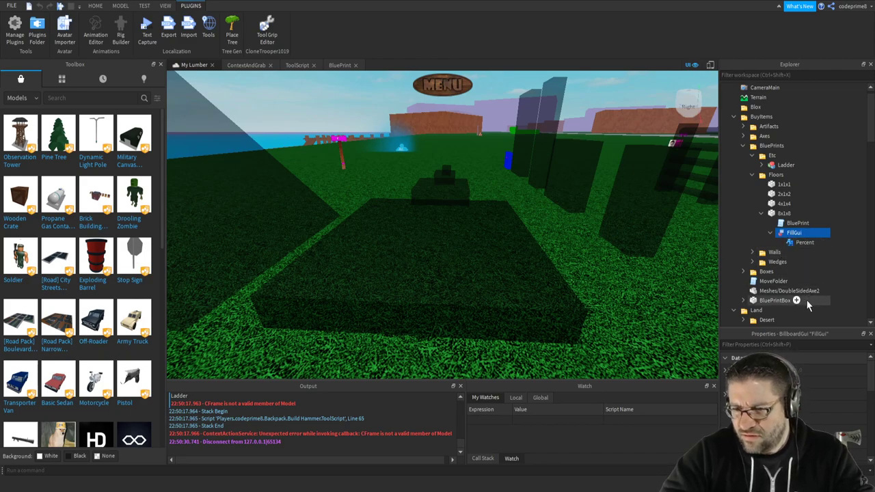
scroll(820, 382, "down", 2)
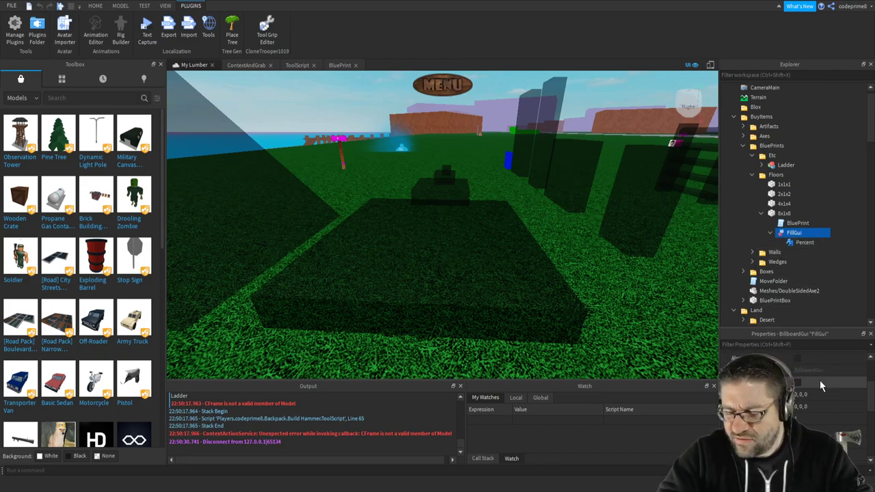
left_click(797, 382)
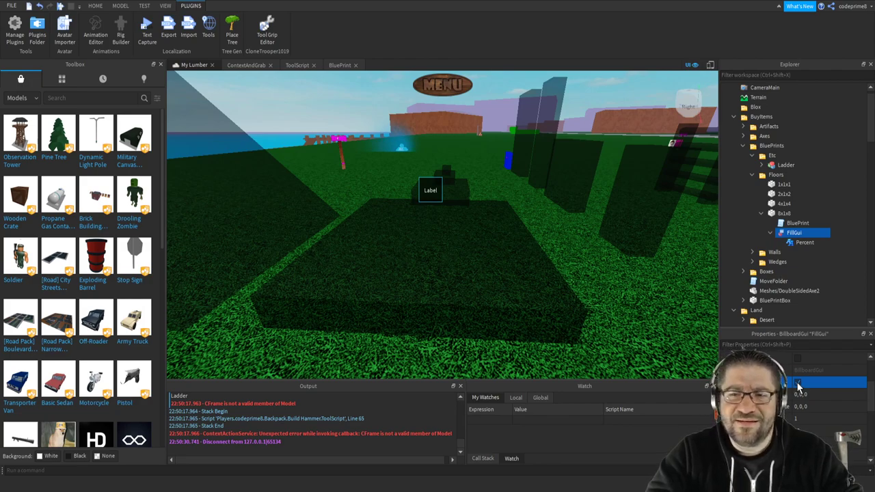
left_click(797, 381)
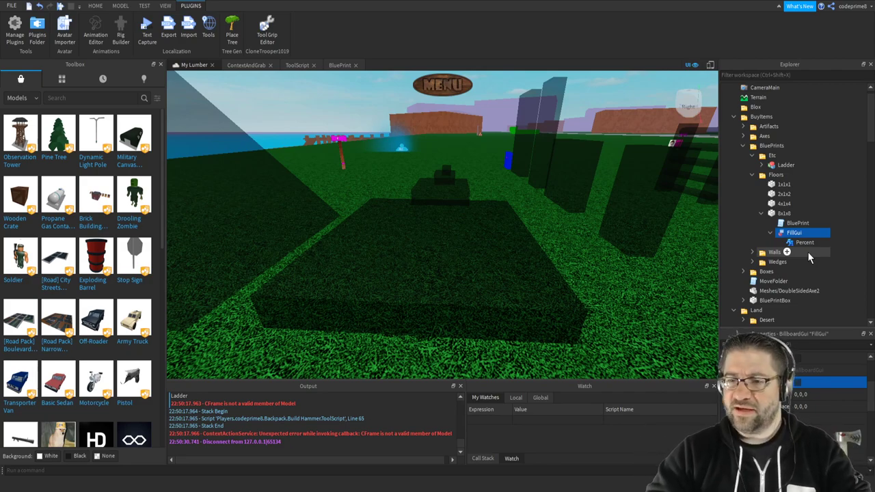
Group the 8x1x8 floor into its own model inside the Floors folder and name the model 8x1x8.
left_click(761, 213)
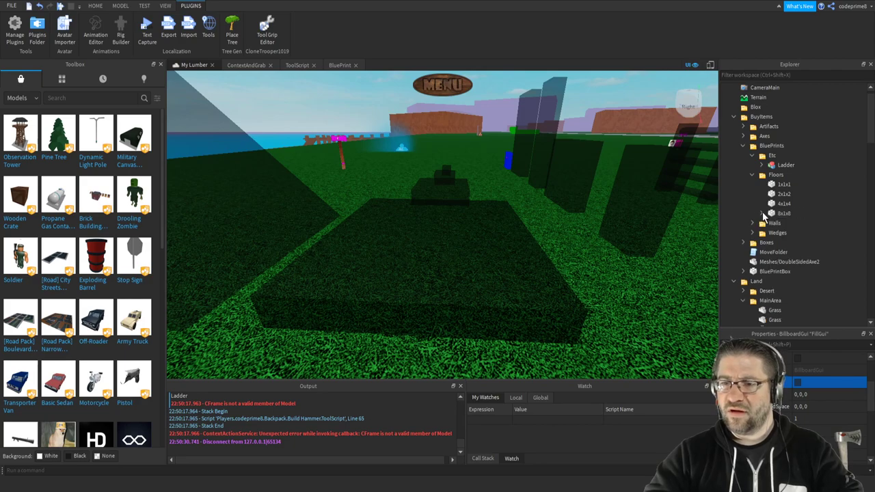
left_click(784, 213)
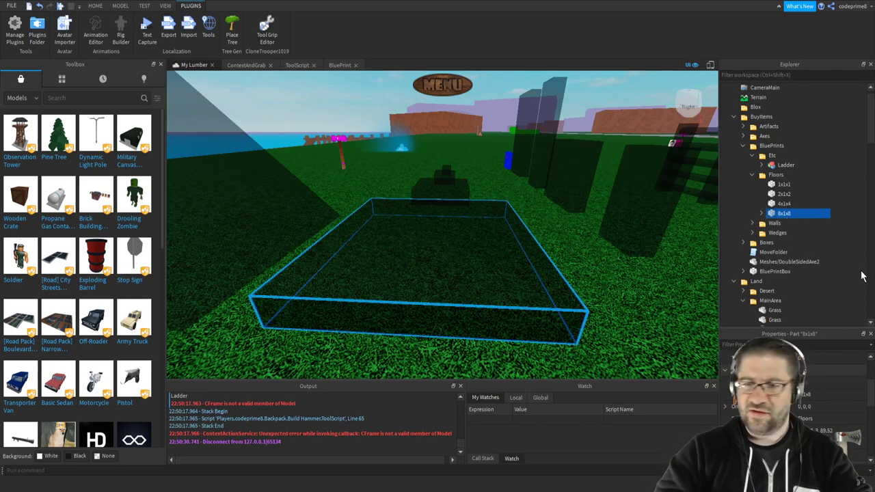
key("ctrl+g")
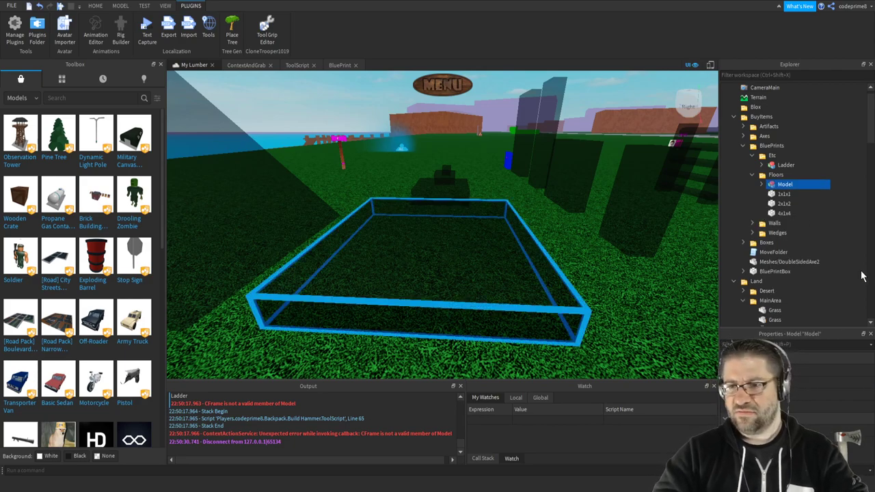
left_click(761, 185)
left_click(790, 194)
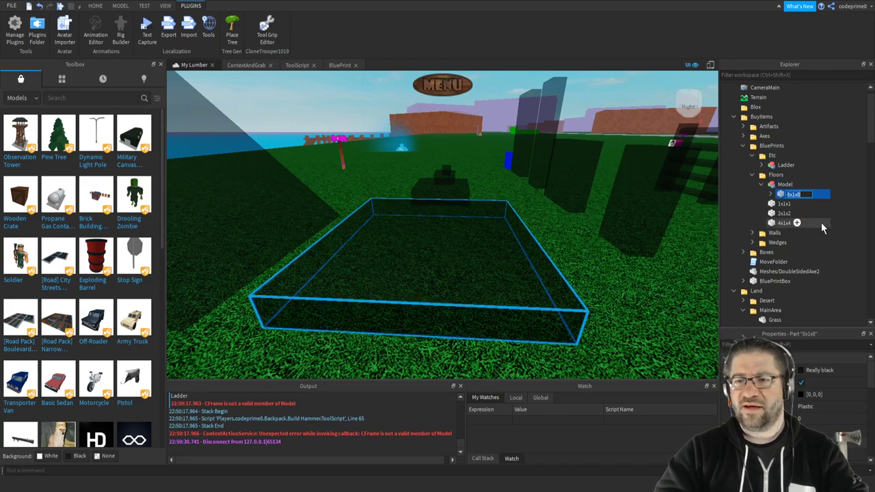
left_click(786, 184)
key("F2")
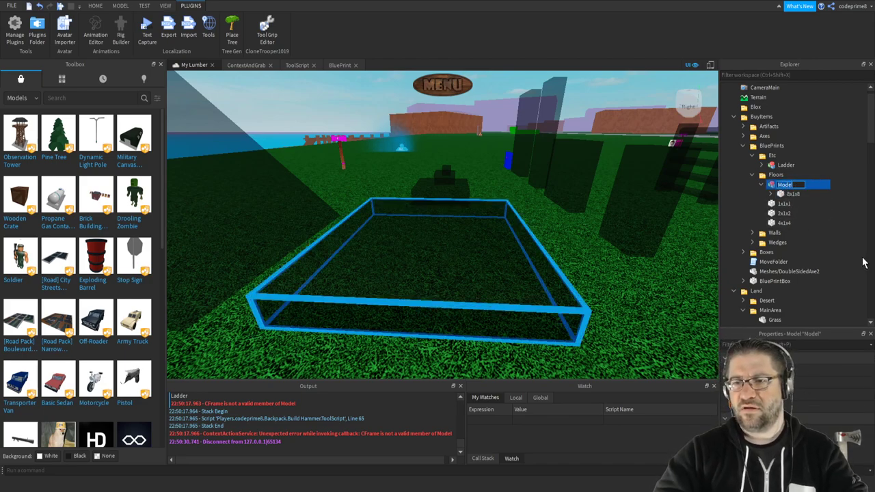
left_click(834, 221)
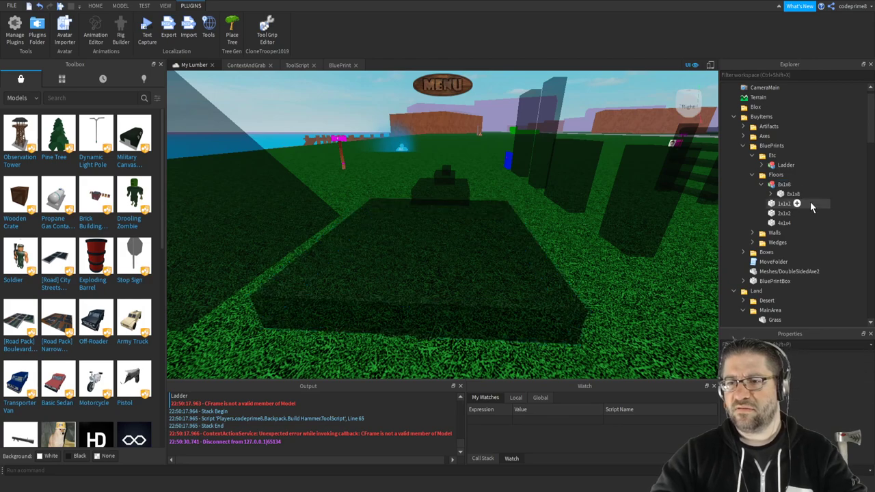
left_click(762, 185)
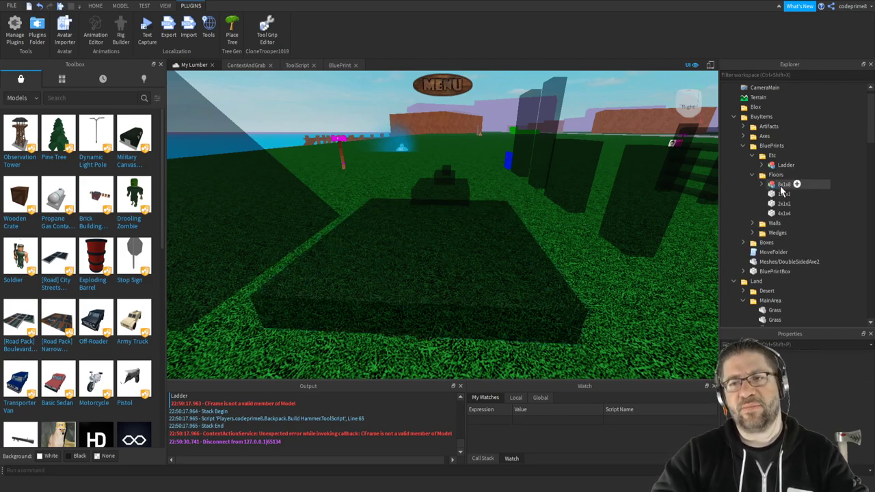
Start a play test, equip the first hammer and choose the 8x1x8 floor from the Floors blueprints.
left_click(594, 239)
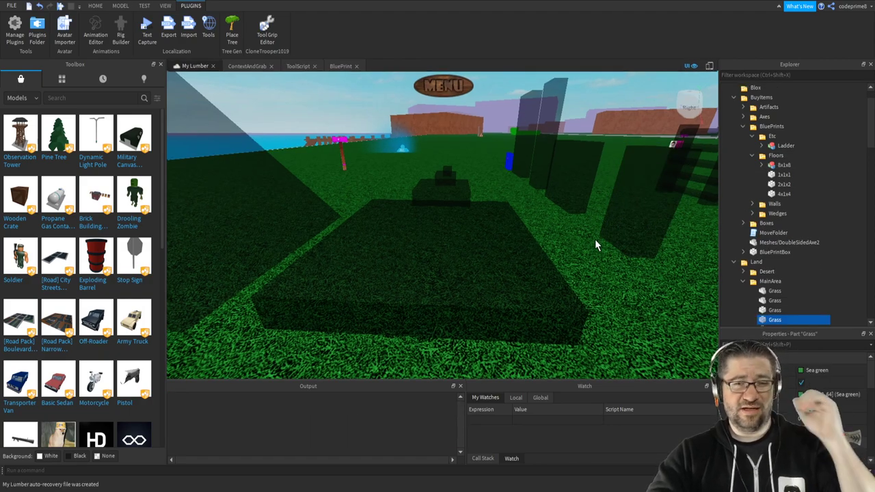
key("F5")
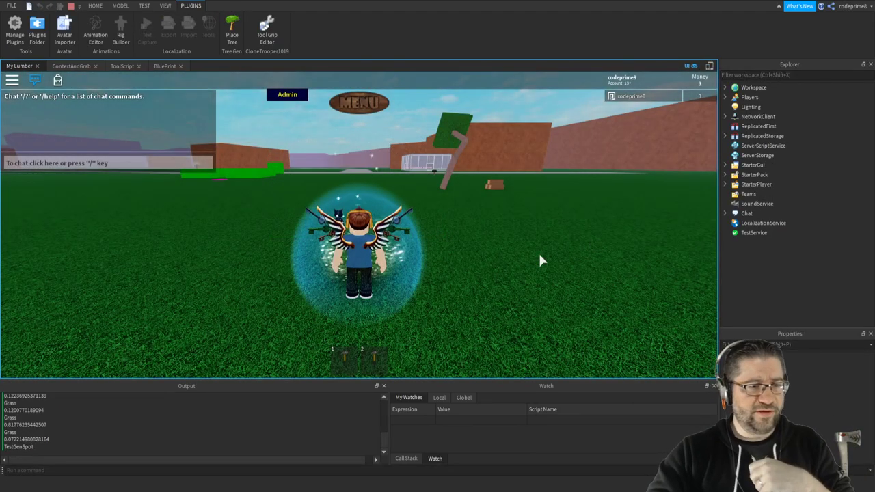
key("1")
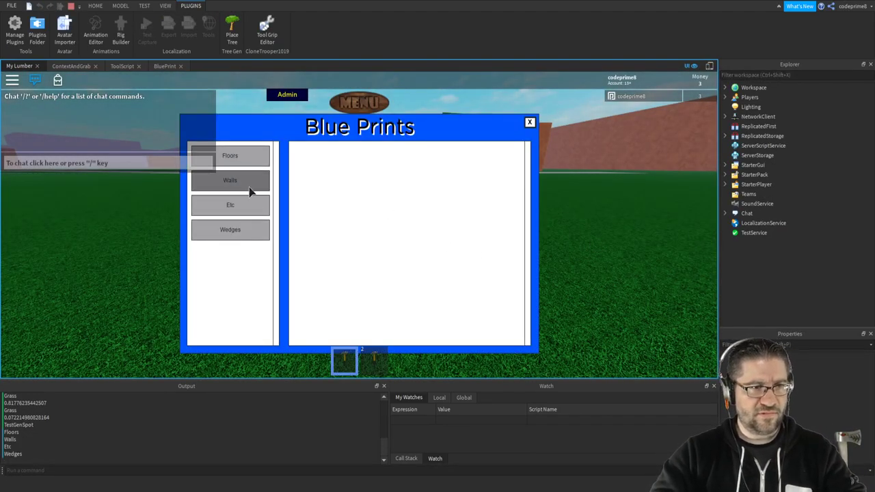
left_click(250, 155)
left_click(343, 234)
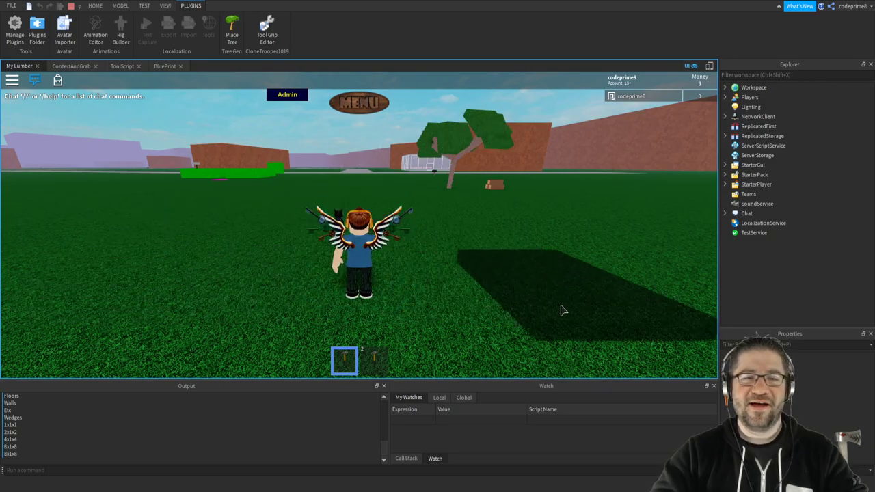
Test moving the 8x1x8 floor preview over the grass near the water and dock, and stop the play test.
key("w")
right_click_drag(492, 293, 492, 293)
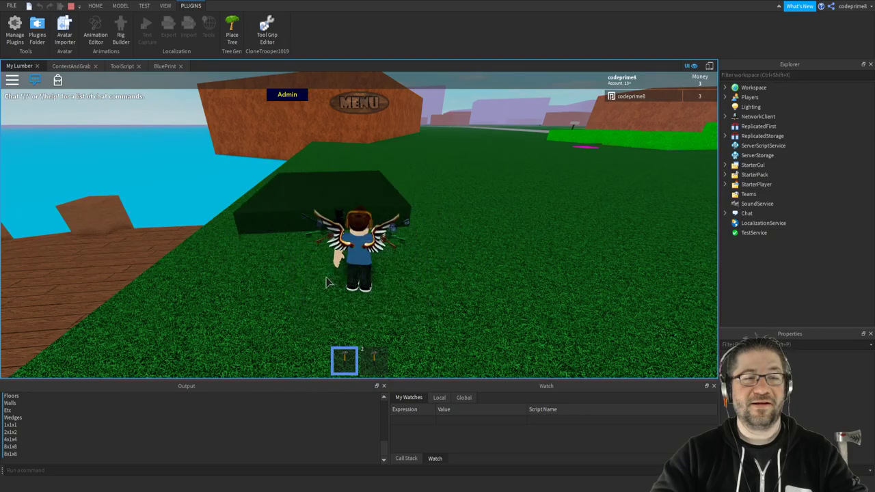
right_click_drag(327, 280, 299, 295)
key("a")
scroll(298, 290, "down", 5)
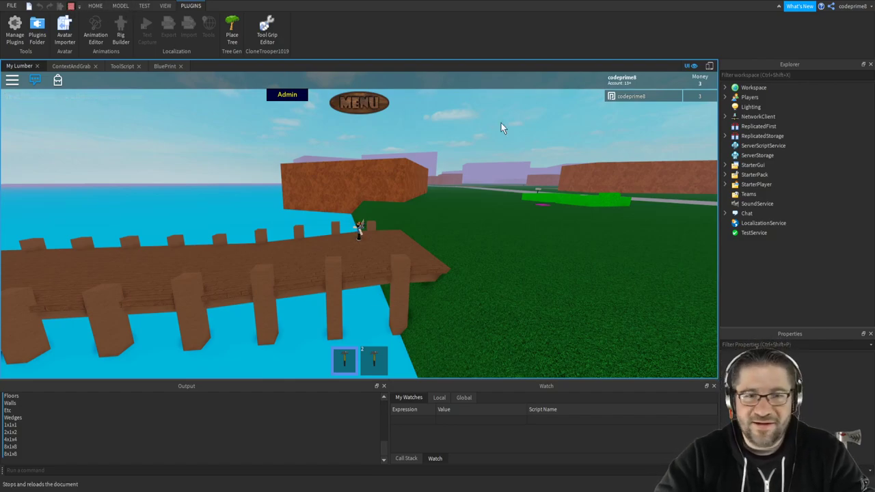
key("shift+F5")
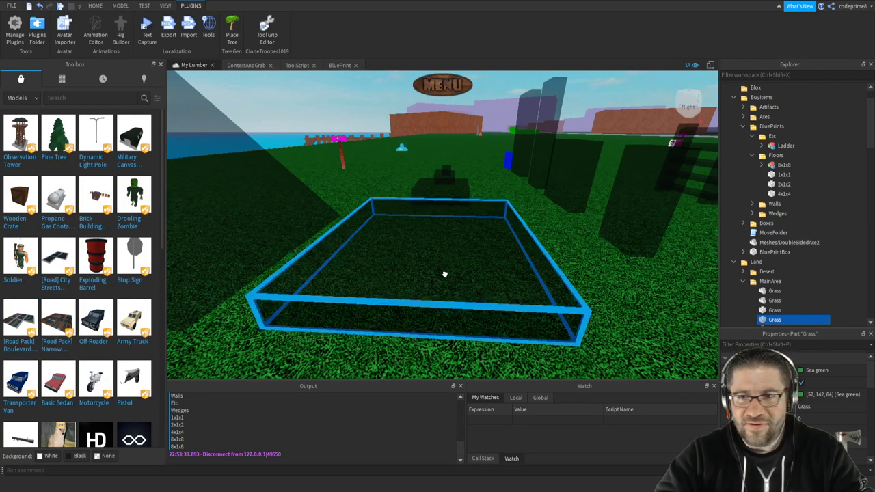
Expand the 8x1x8 floor model and inspect the 8x1x8 part nested inside it.
left_click(784, 164)
left_click(762, 166)
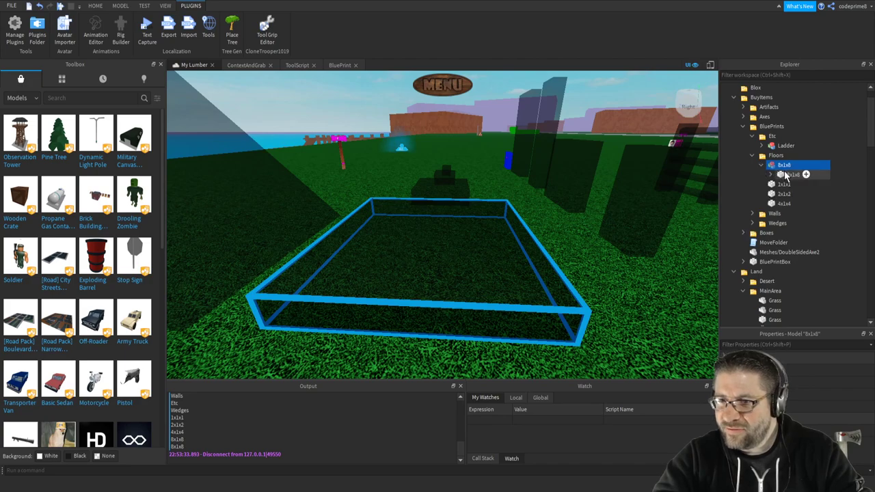
left_click(786, 175)
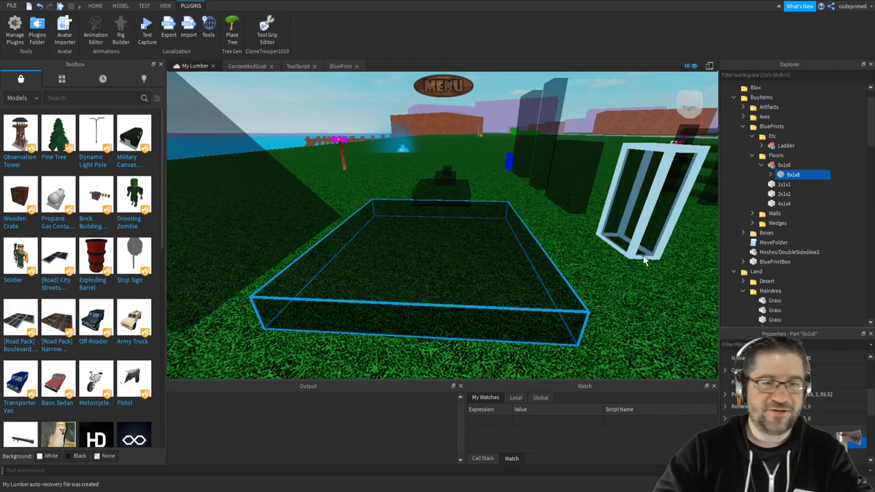
Run the game again, equip the first hammer and pick the 8x1x8 floor from the Floors blueprints.
key("F5")
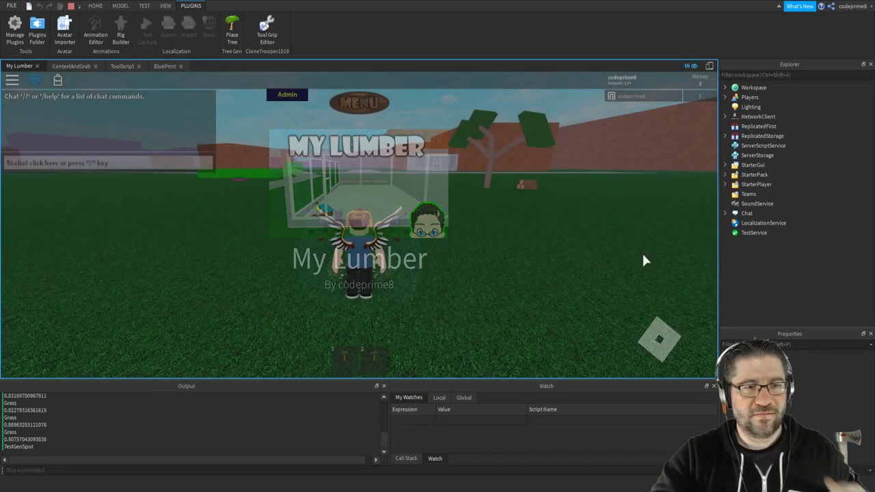
key("1")
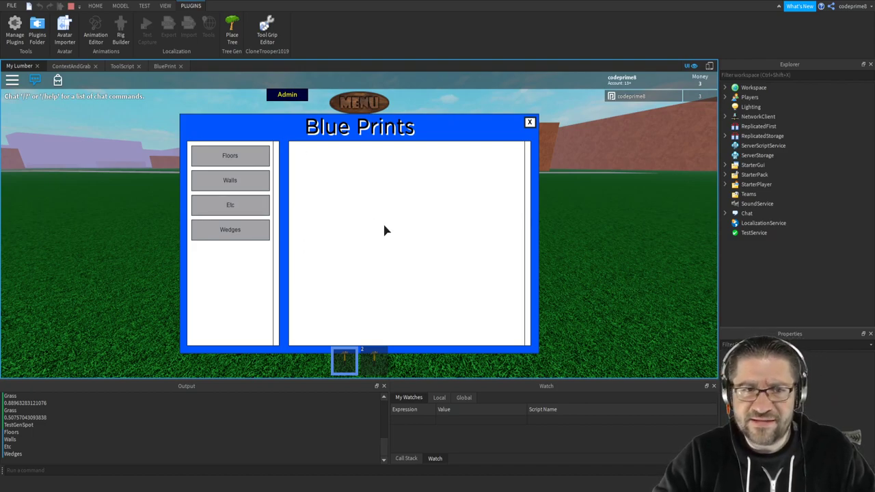
left_click(233, 156)
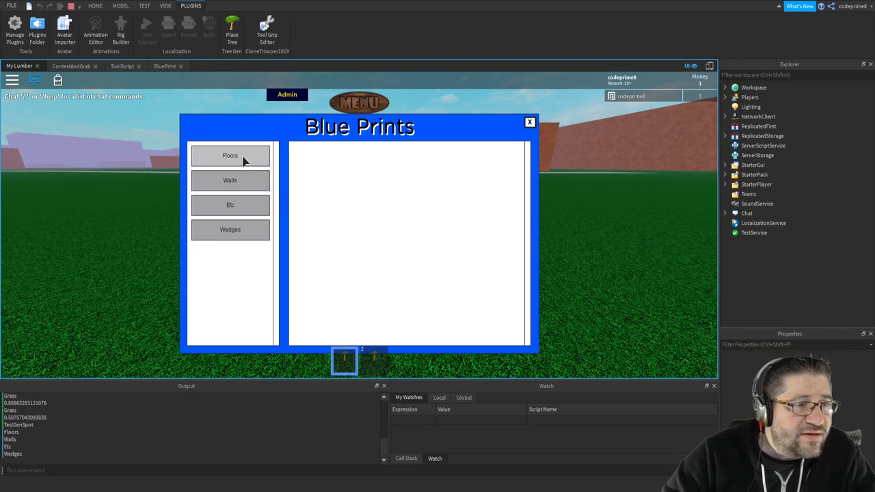
left_click(362, 227)
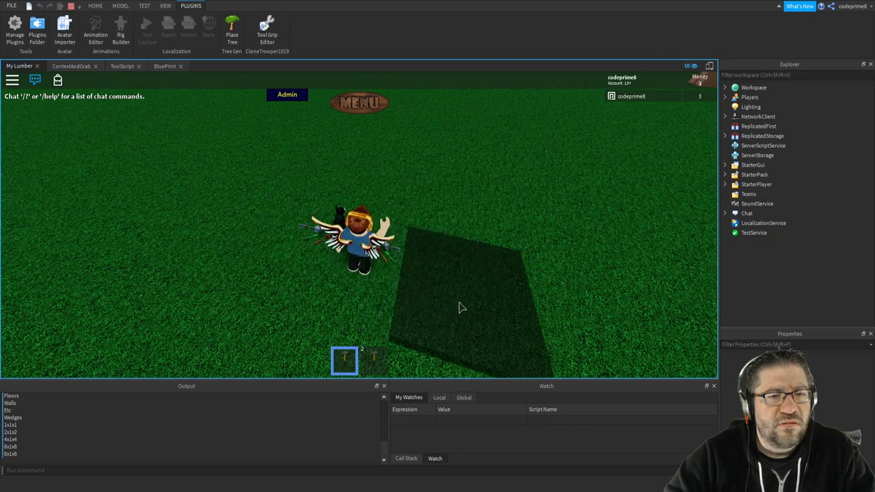
Check how the 8x1x8 floor preview follows the cursor over the grass and the brown cliff from several angles, and end the play test.
right_click_drag(425, 292, 414, 308)
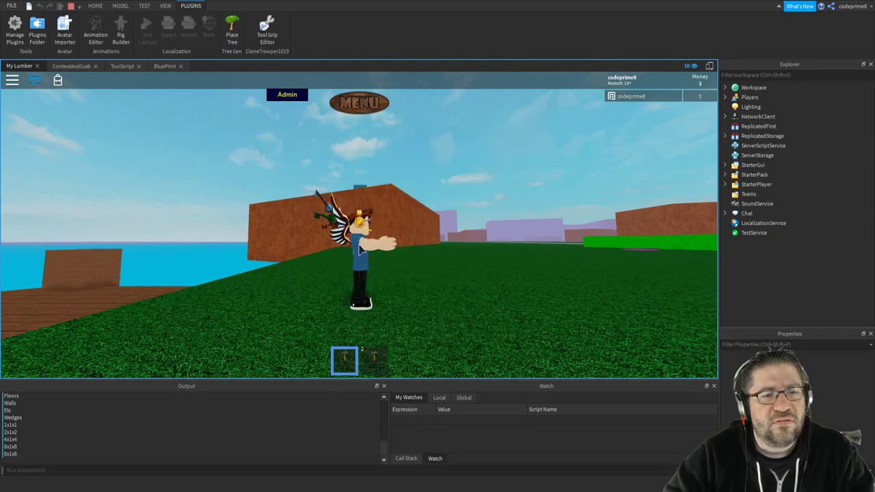
key("w")
right_click_drag(362, 273, 356, 200)
key("w")
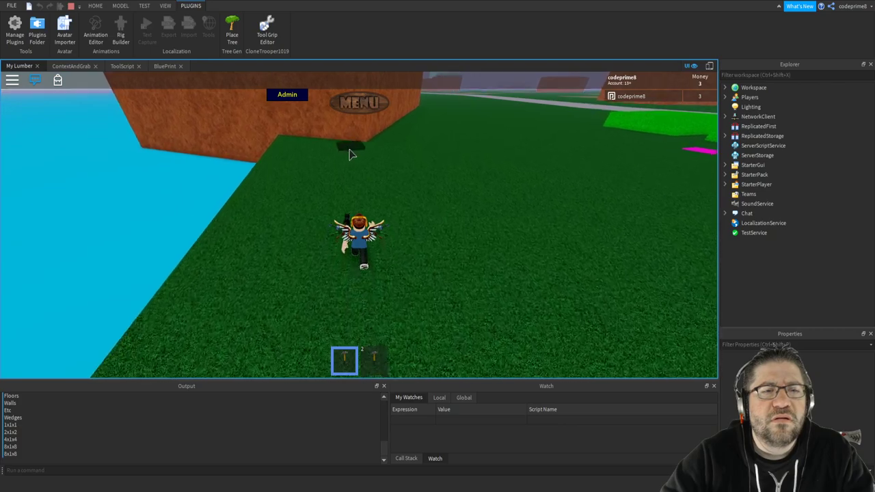
right_click_drag(351, 155, 203, 197)
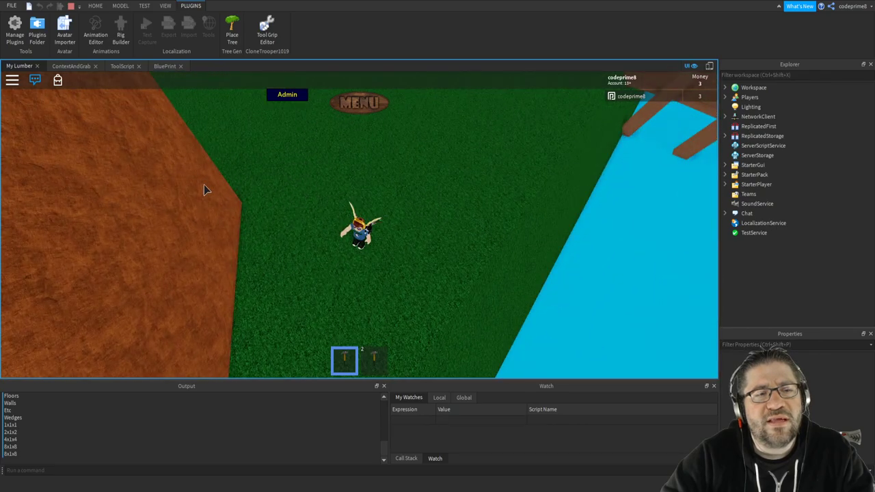
right_click_drag(235, 236, 262, 179)
scroll(259, 172, "down", 6)
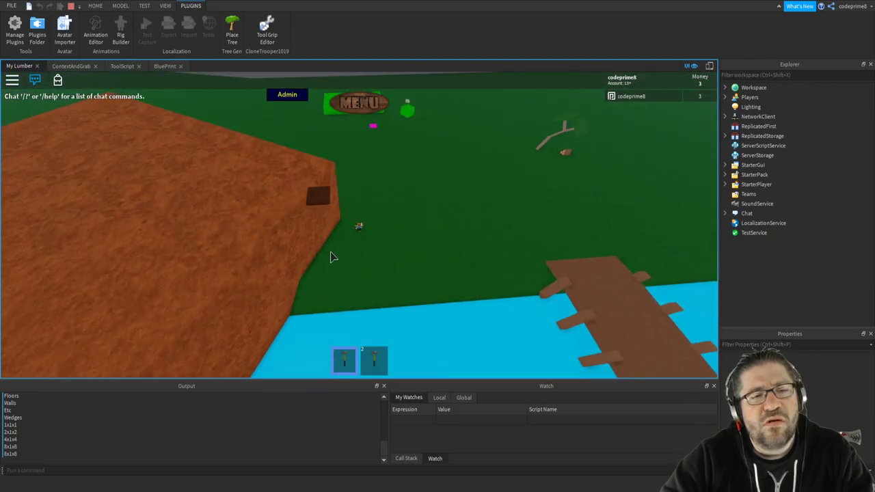
right_click_drag(335, 253, 371, 281)
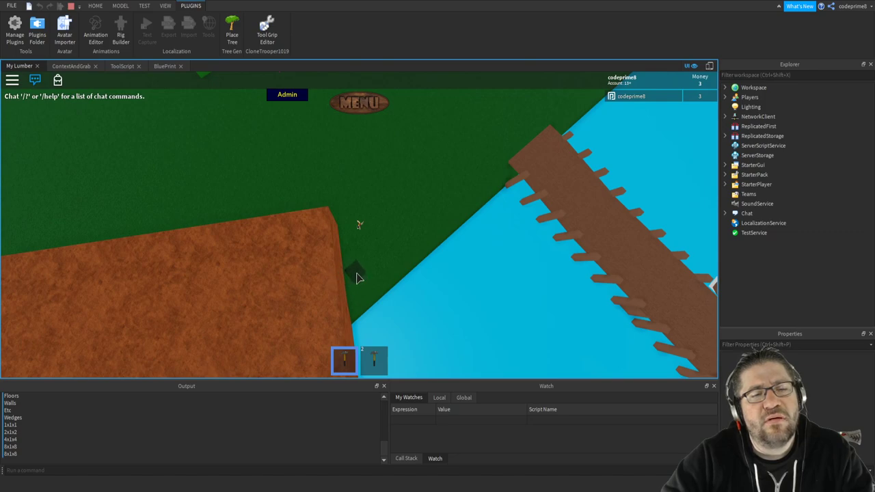
right_click_drag(362, 277, 405, 248)
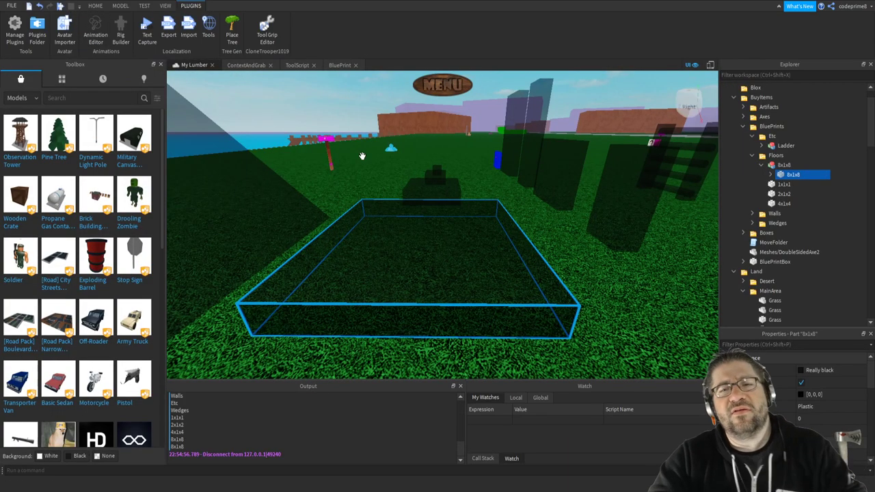
Group the 1x1x1 floor into its own model inside the Floors folder and name the model 1x1x1.
right_click_drag(412, 144, 707, 165)
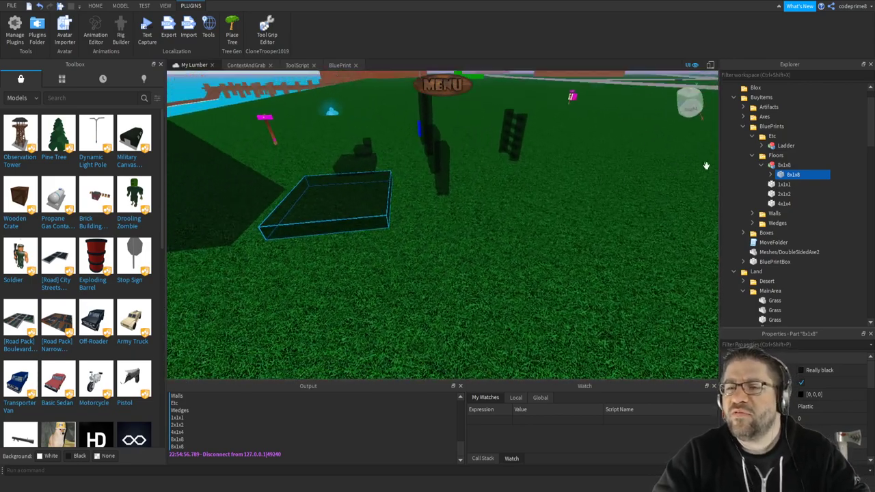
left_click(763, 167)
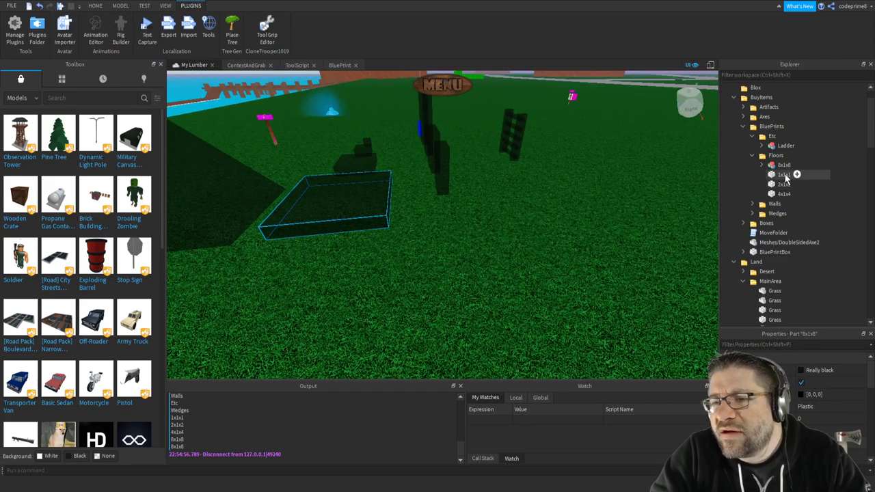
double_click(784, 175)
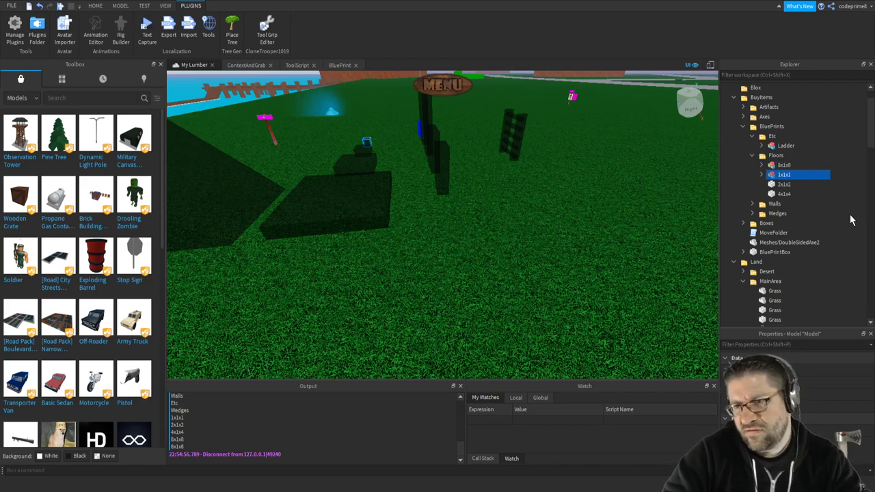
Group the 2x1x2 floor into its own model inside the Floors folder and name the model 2x1x2.
key("Down")
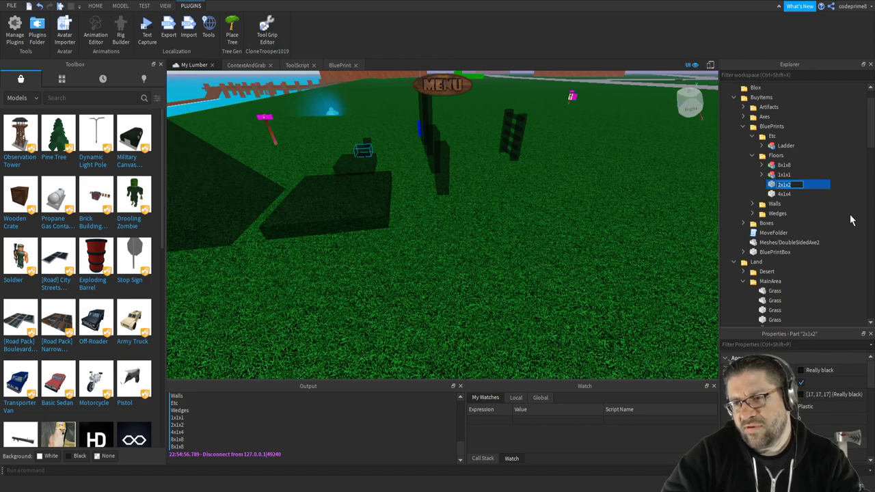
key("Return")
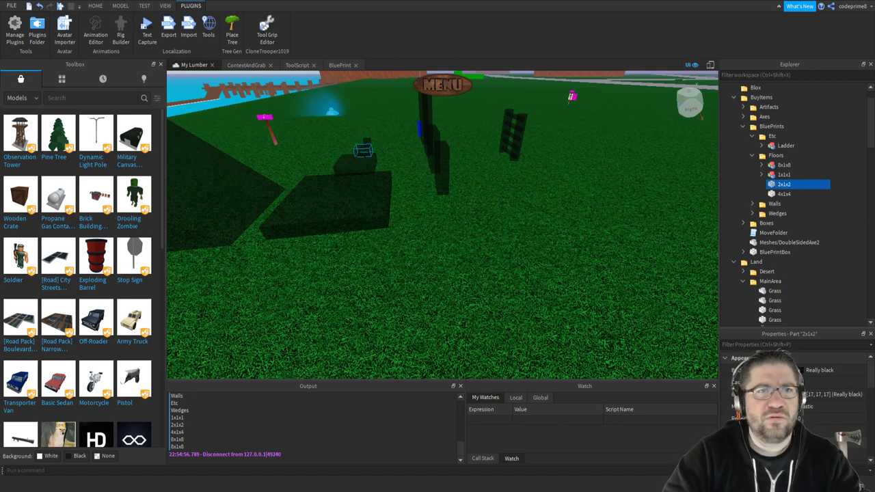
double_click(782, 186)
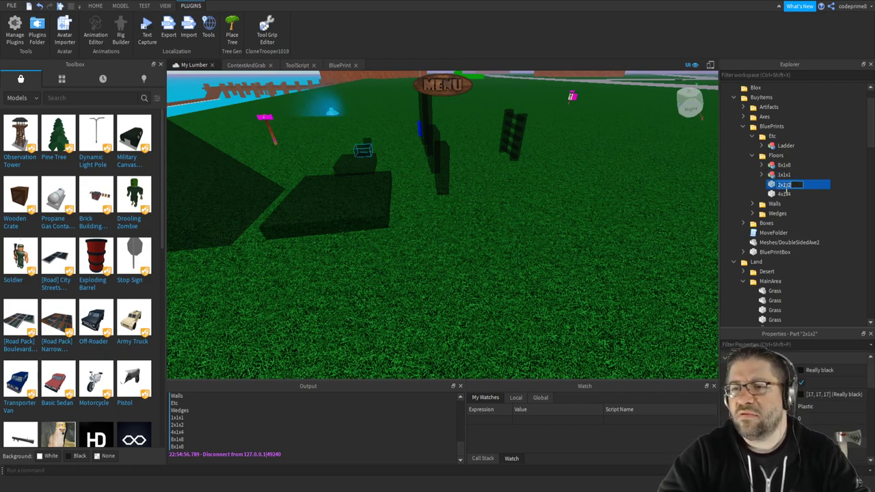
key("Escape")
key("Up")
key("Down")
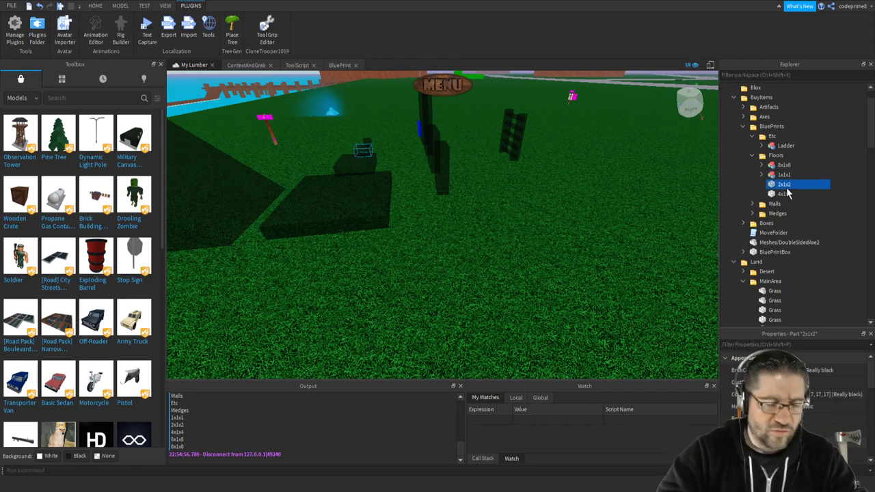
key("ctrl+g")
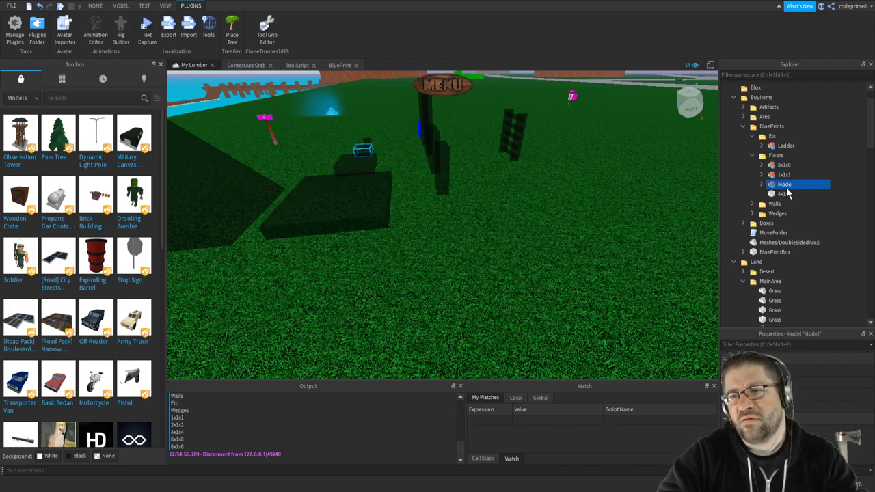
double_click(786, 185)
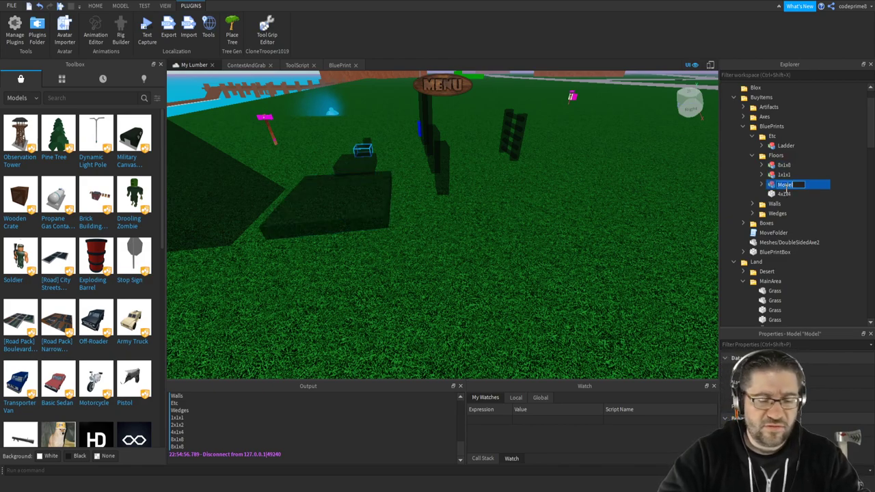
type("2x1x2")
key("Return")
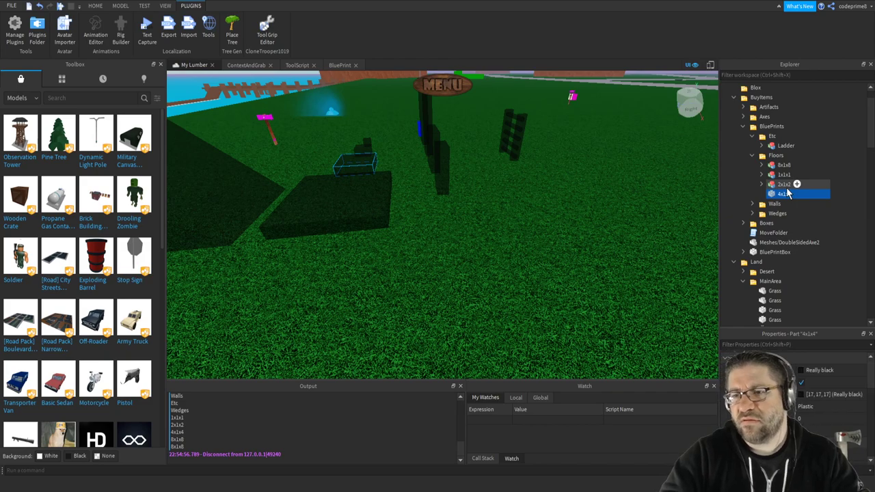
Group the 4x1x4 floor into its own model inside the Floors folder and name the model 4x1x4.
left_click(786, 192)
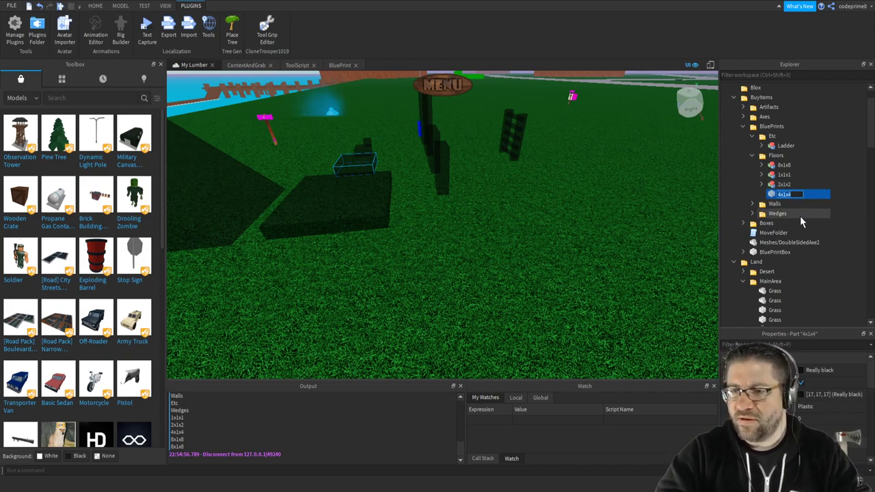
key("Up")
key("Down")
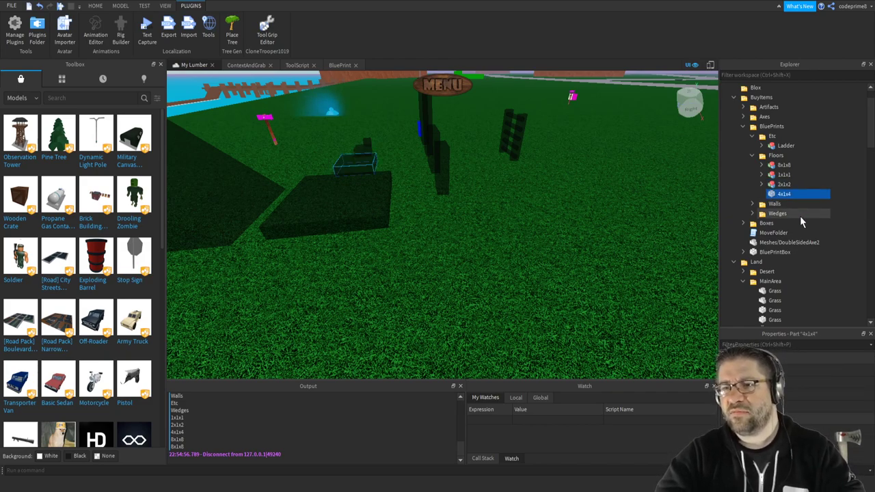
key("F2")
key("Return")
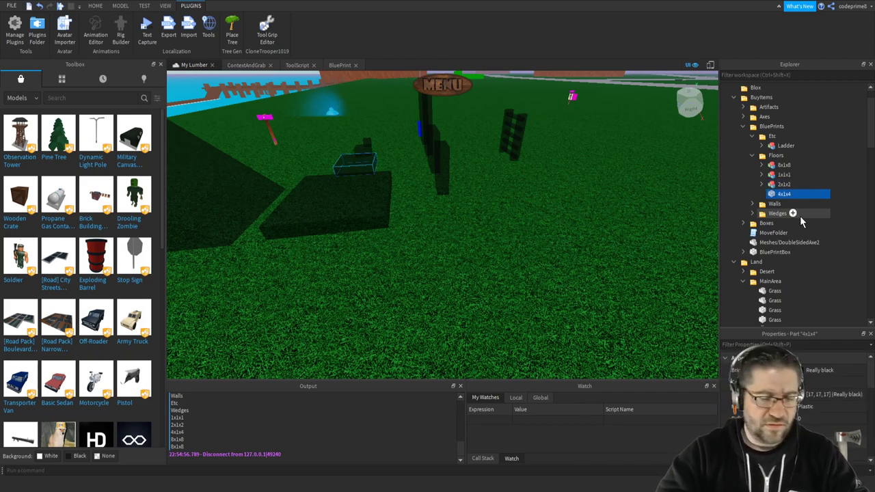
key("ctrl+g")
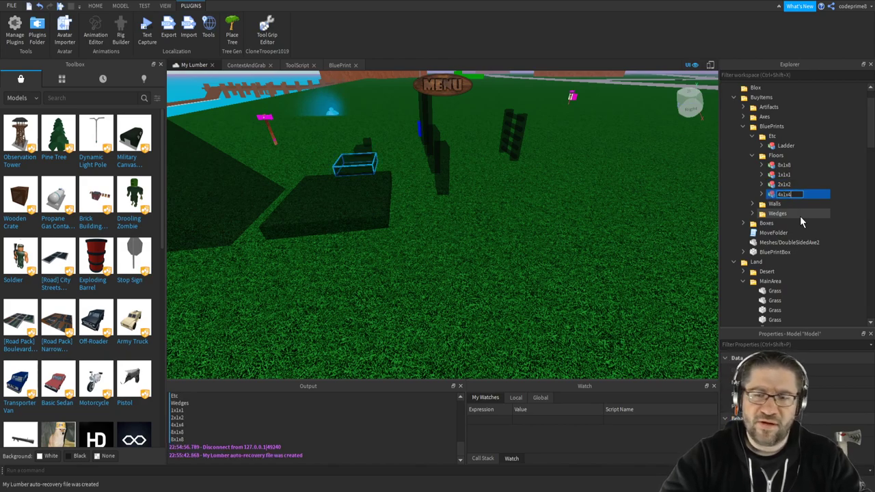
Expand the Walls folder and the wall and floor models to inspect the parts nested inside each of them.
left_click(753, 204)
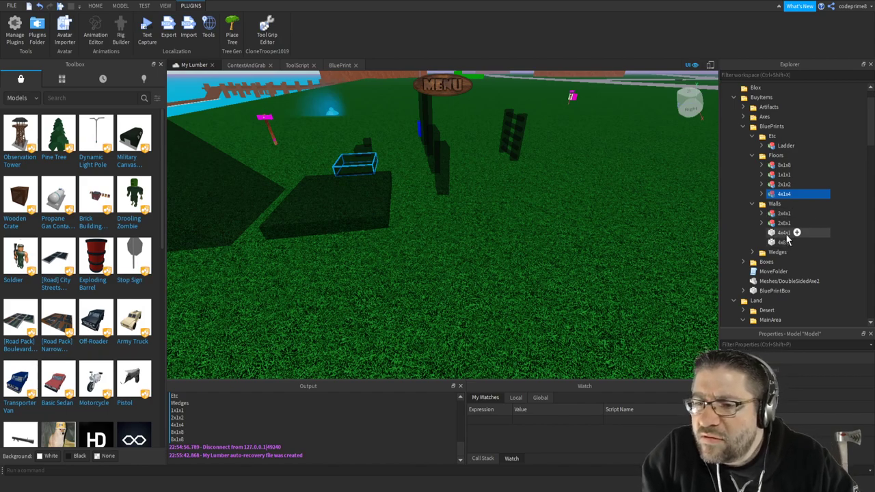
left_click(784, 234)
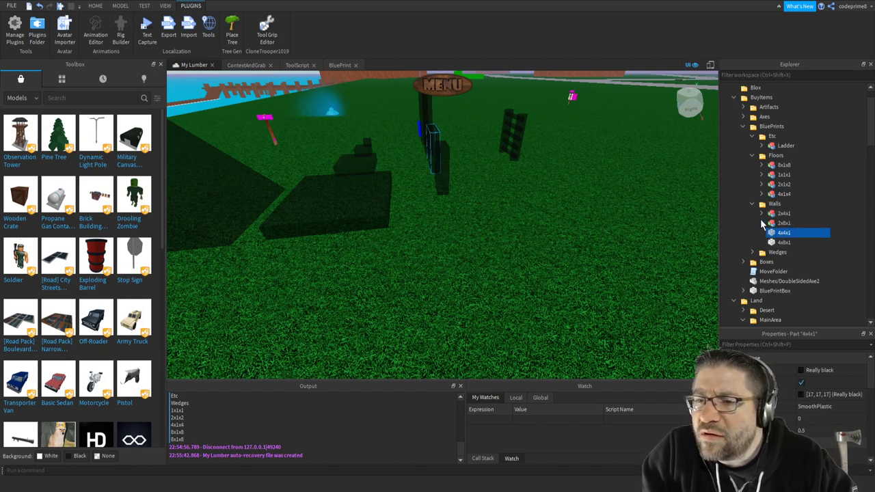
left_click(763, 214)
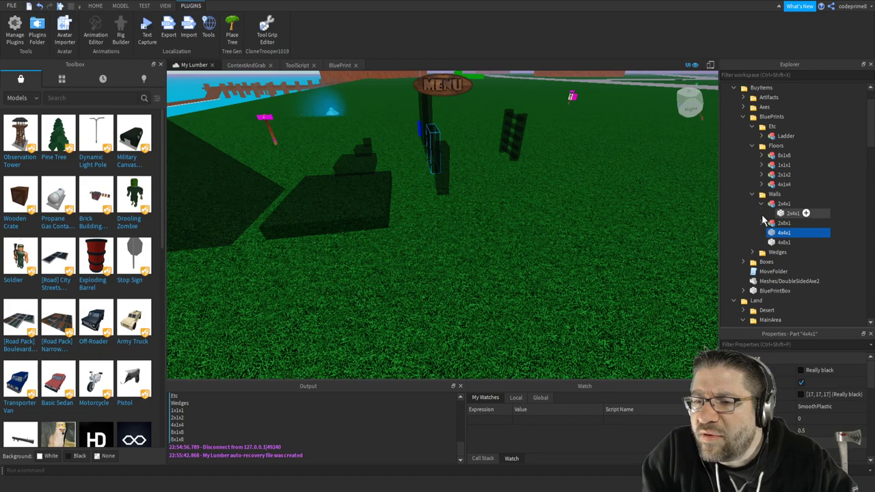
left_click(763, 223)
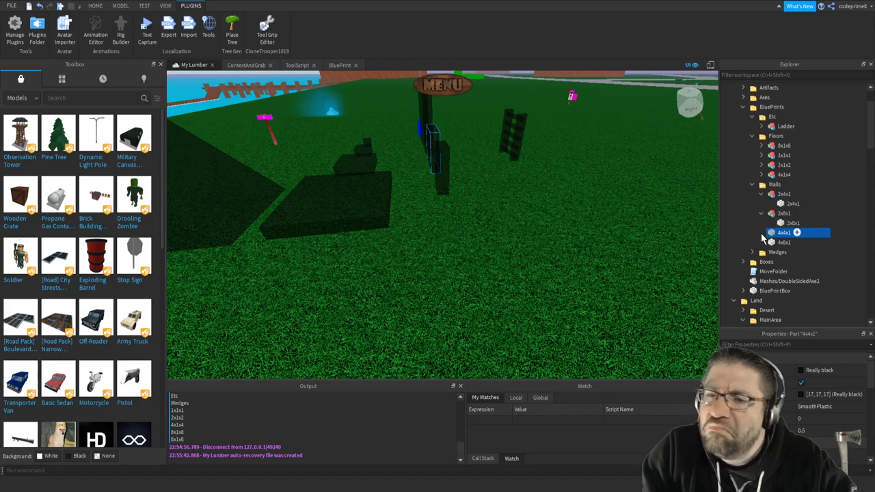
left_click(762, 175)
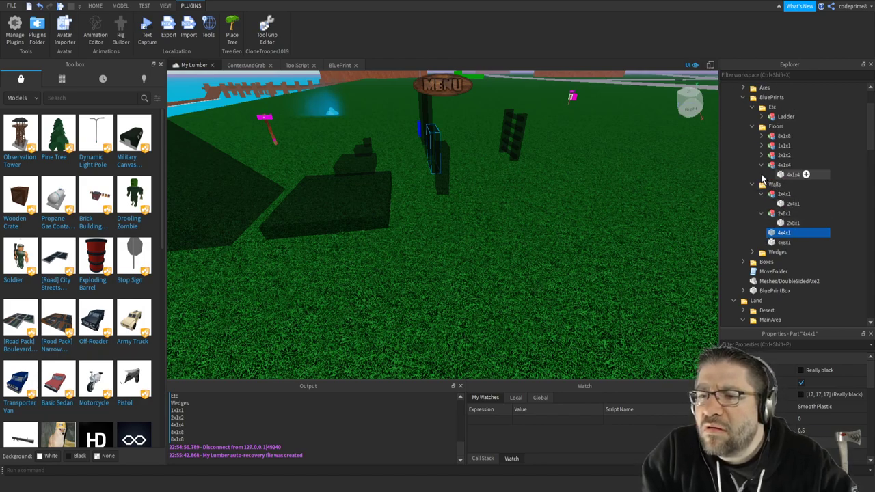
left_click(762, 155)
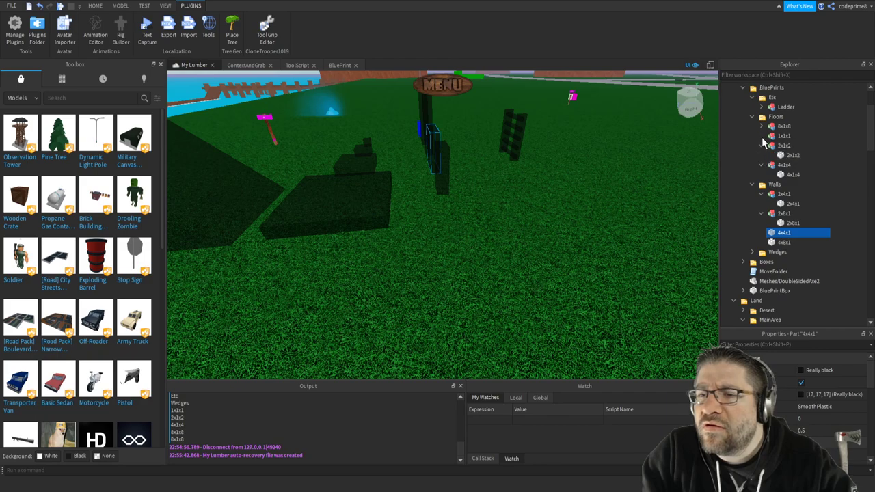
left_click(762, 136)
left_click(762, 117)
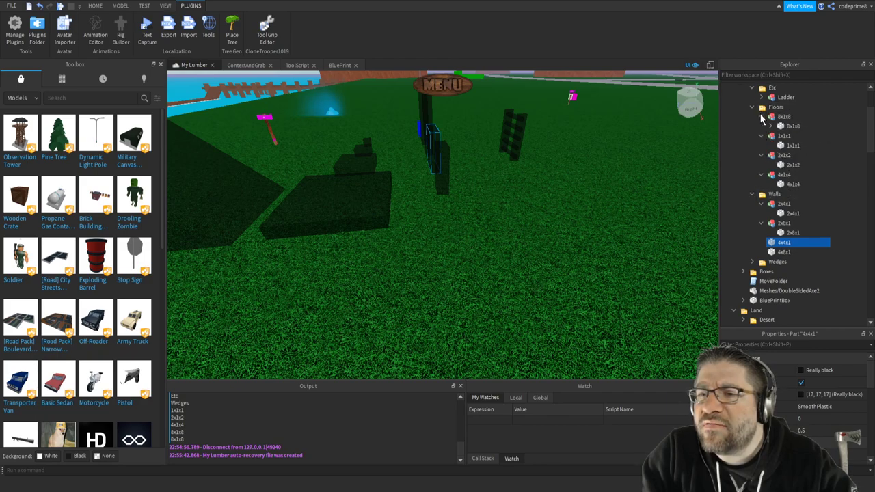
left_click(771, 127)
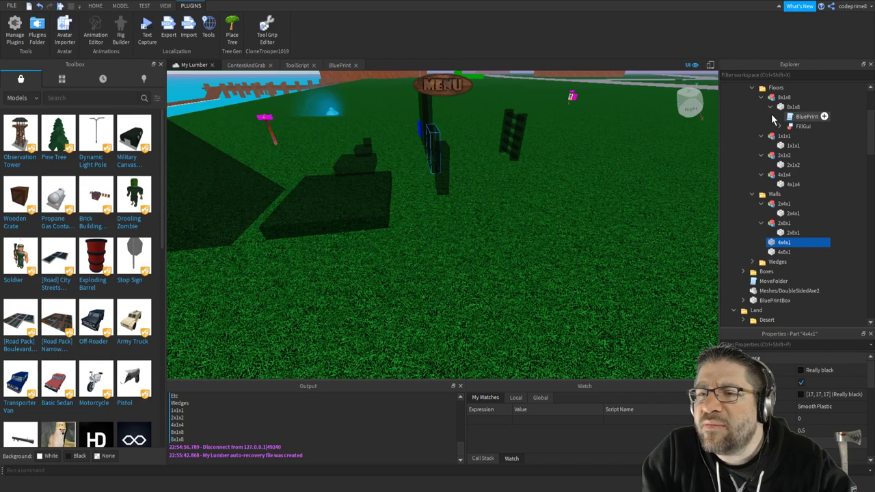
scroll(807, 117, "up", 3)
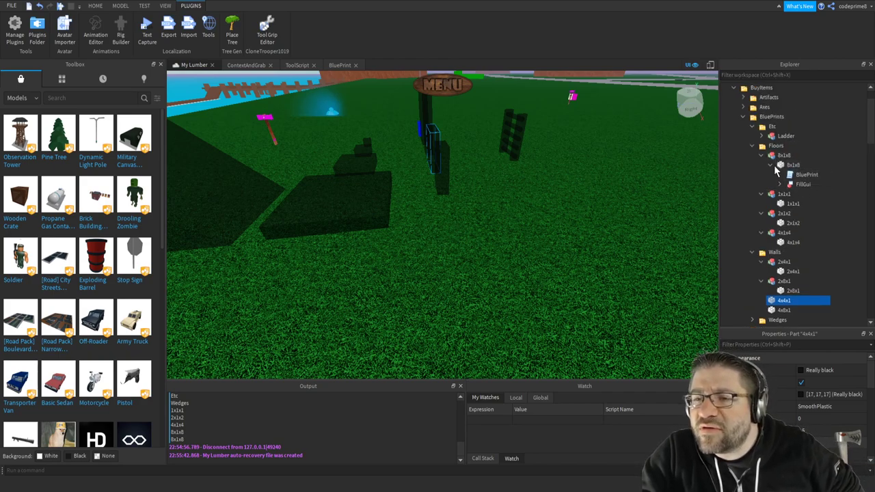
Collapse the expanded floor models and the 2x4x1 and 2x8x1 wall models, and look over the blueprints in the scene.
left_click(770, 166)
left_click(762, 156)
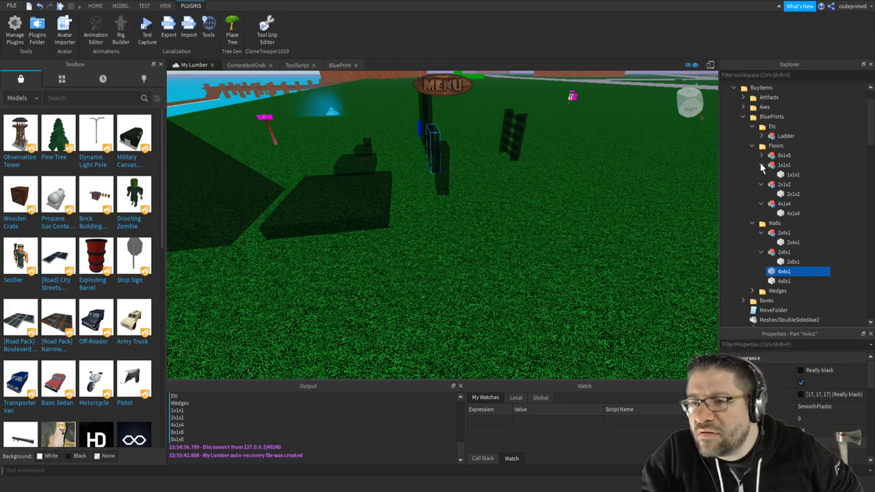
left_click(762, 166)
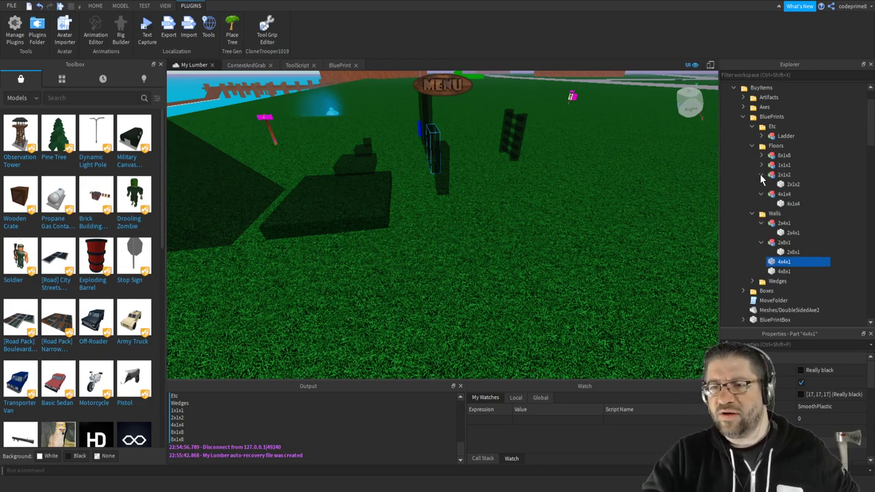
left_click(762, 175)
left_click(762, 185)
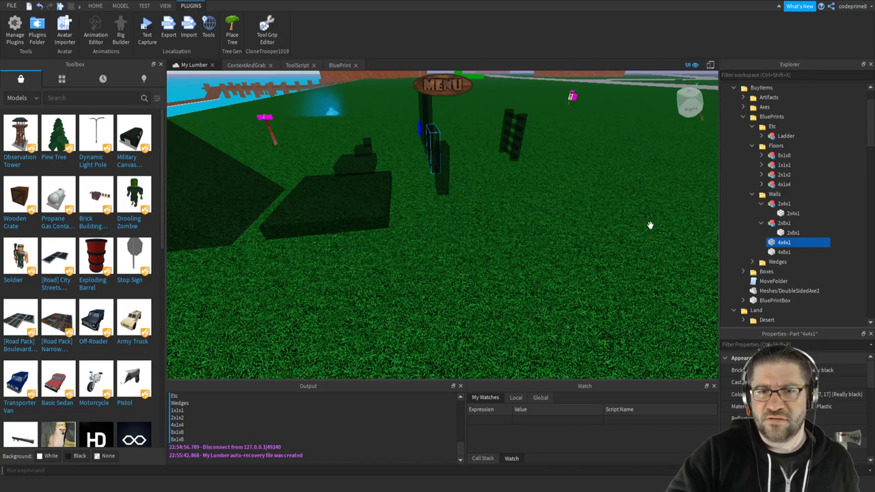
right_click_drag(650, 225, 650, 225)
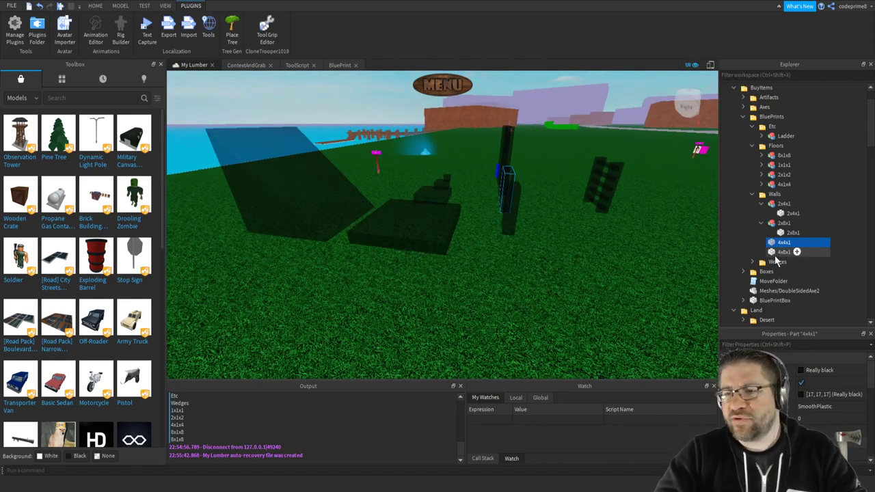
left_click(762, 223)
left_click(762, 204)
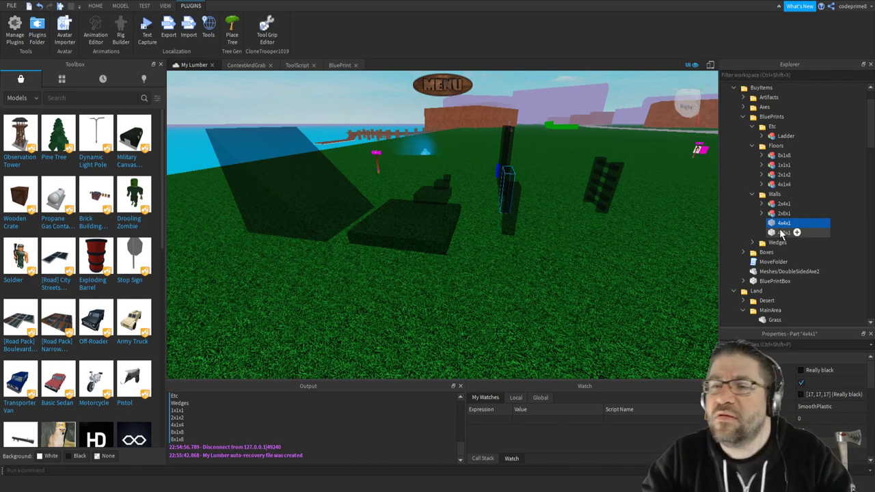
Group the 4x4x1 wall into its own model inside the Walls folder and name the model 4x4x1.
left_click(783, 224)
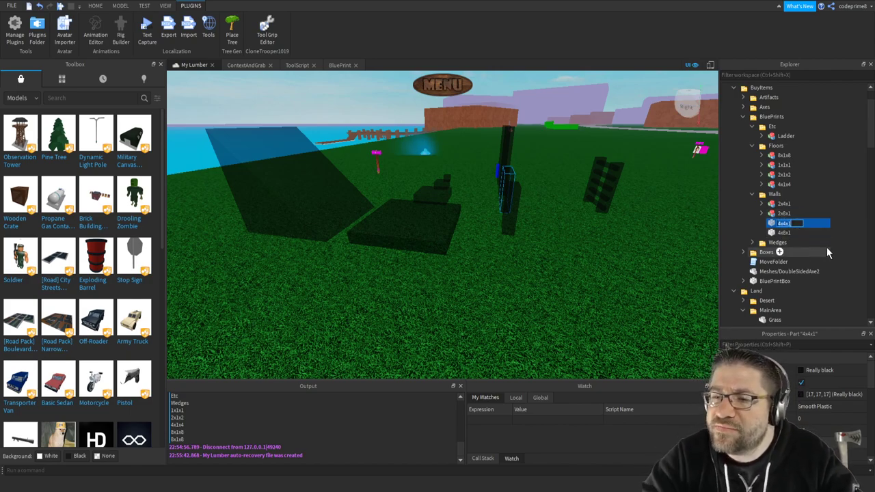
key("Return")
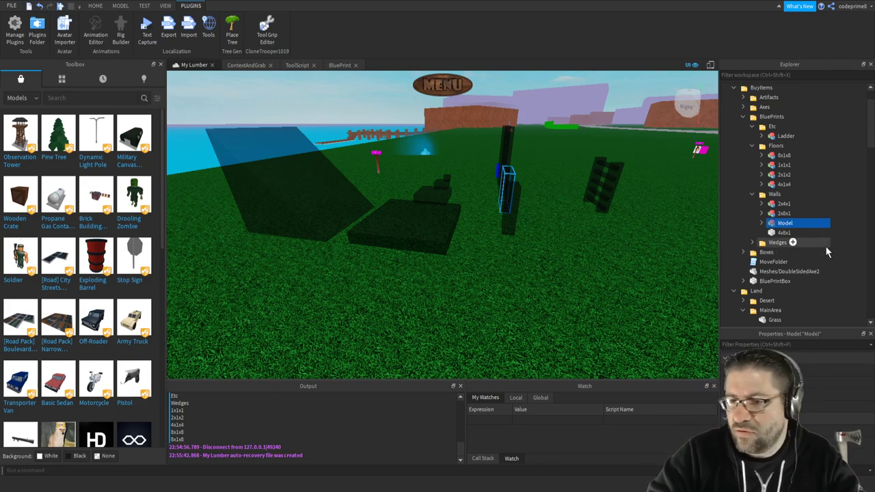
left_click(785, 214)
left_click(784, 223)
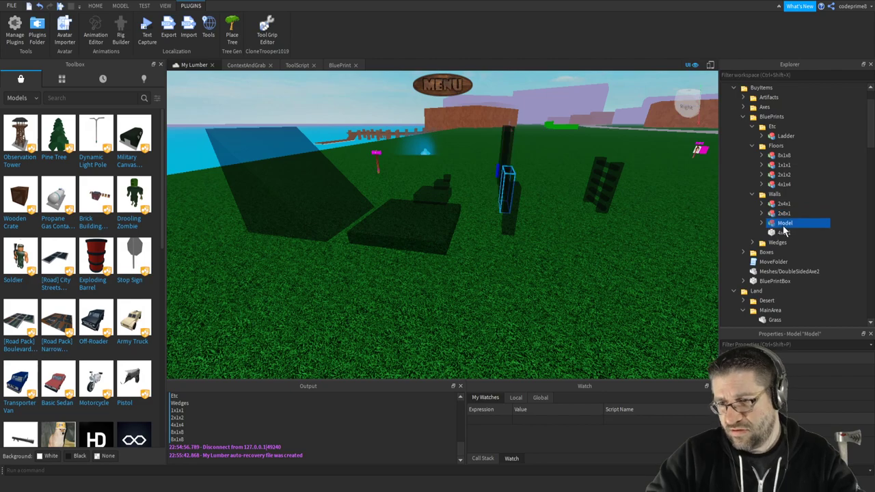
left_click(792, 224)
key("Return")
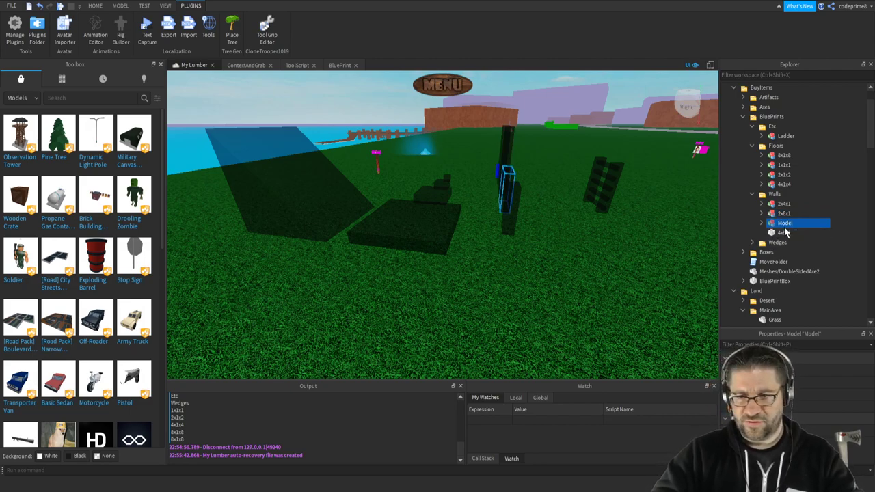
left_click(787, 224)
type("4x4x1")
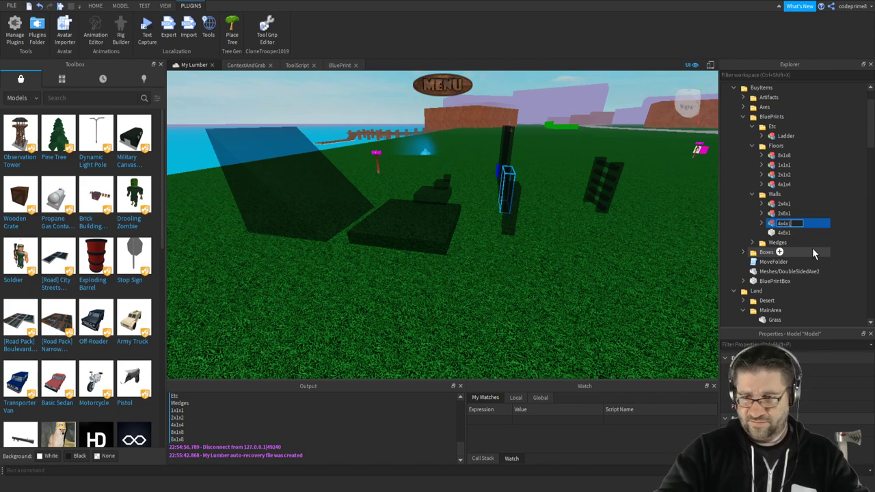
key("Return")
Group the 4x8x1 wall into its own model inside the Walls folder and name the model 4x8x1.
left_click(794, 235)
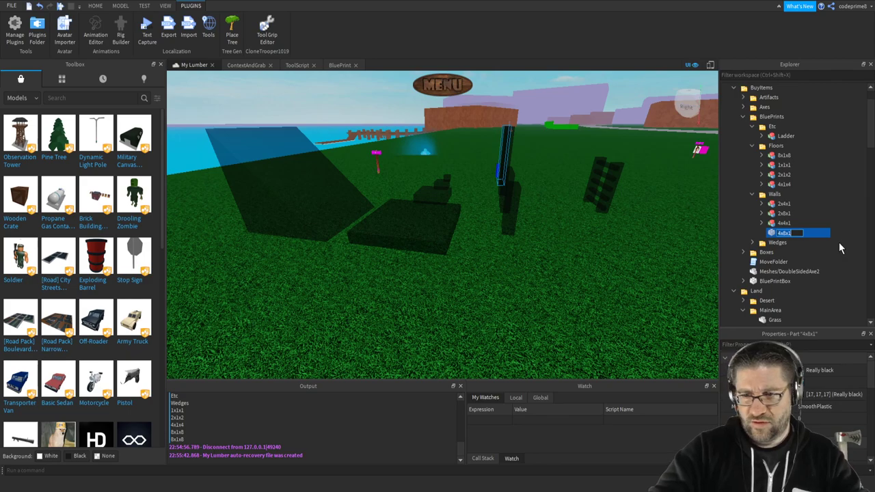
left_click(785, 233)
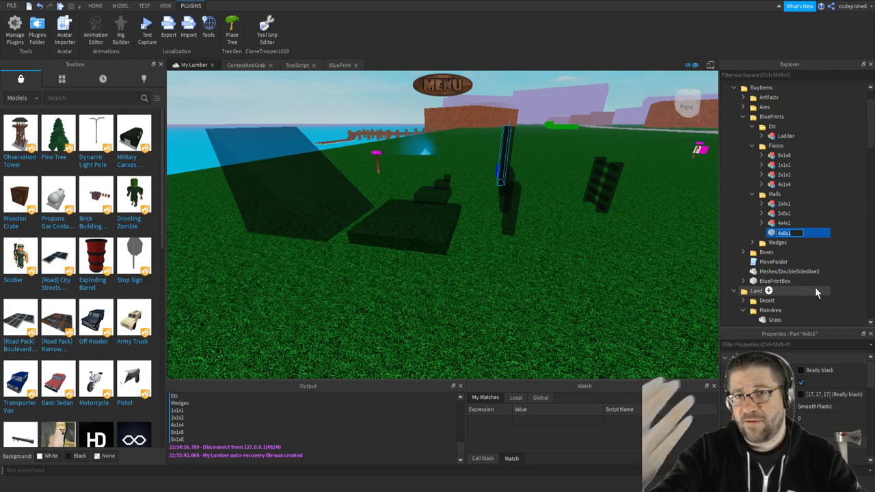
key("Return")
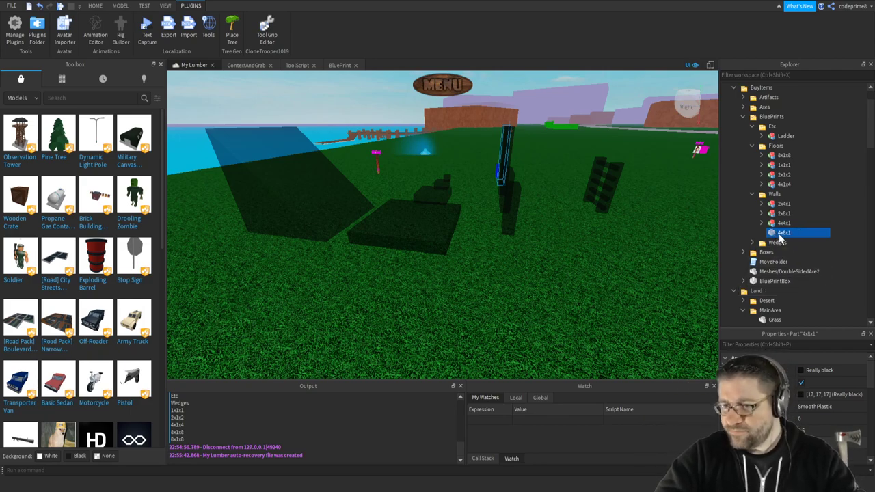
key("ctrl+g")
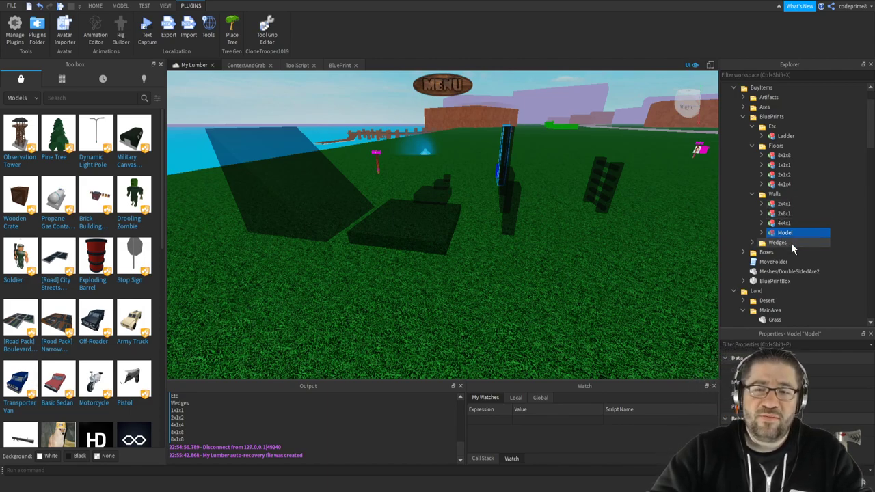
left_click(790, 234)
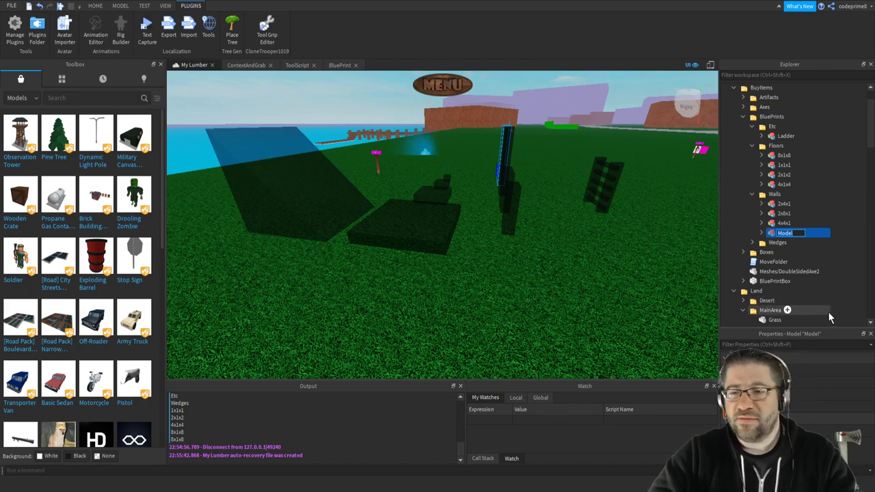
key("Escape")
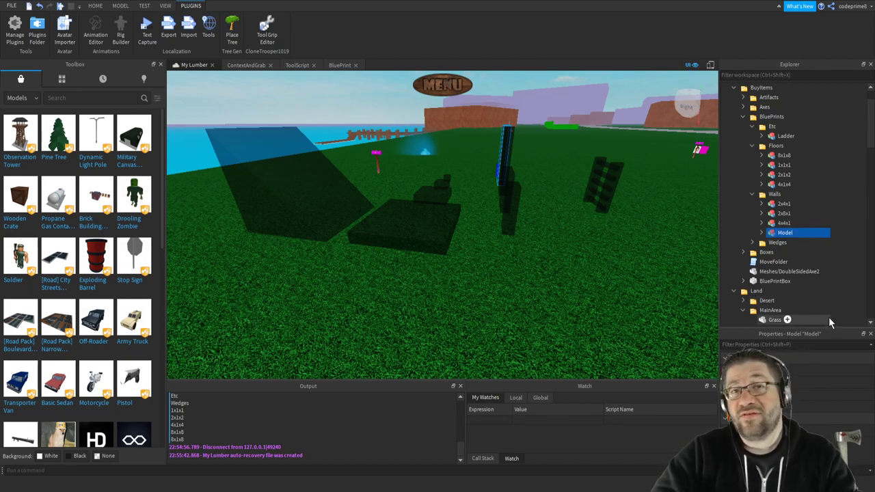
key("F2")
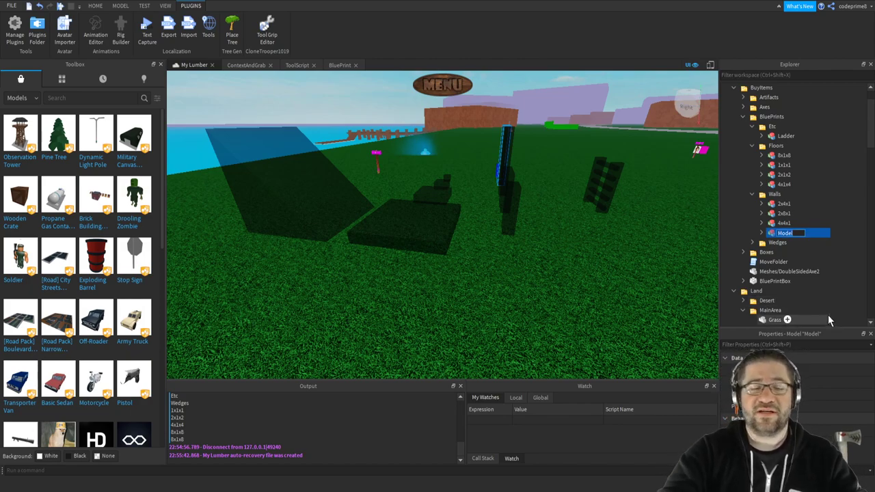
type("4x8x1")
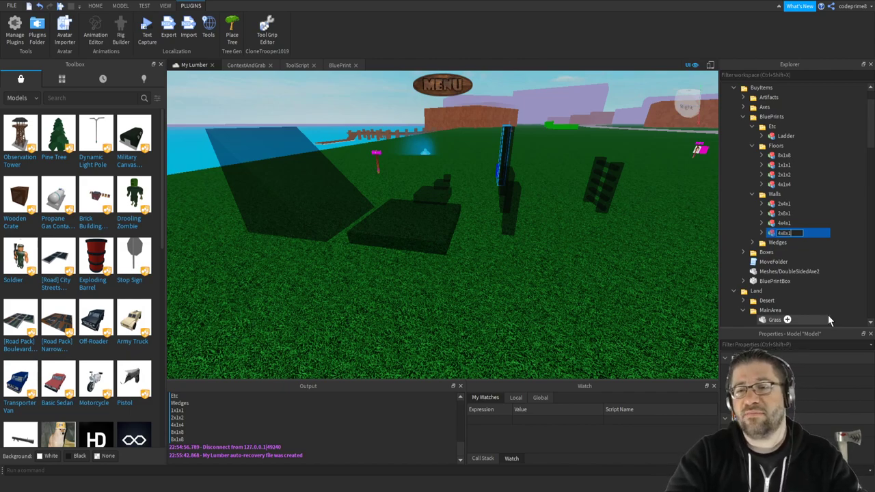
key("Return")
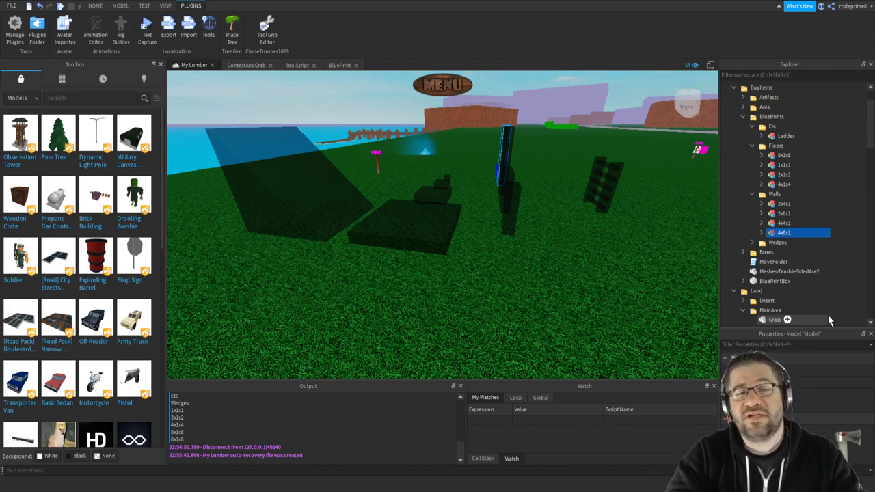
Group the wedge part into its own model inside the Wedges folder and name the model Wedge.
left_click(753, 244)
left_click(784, 252)
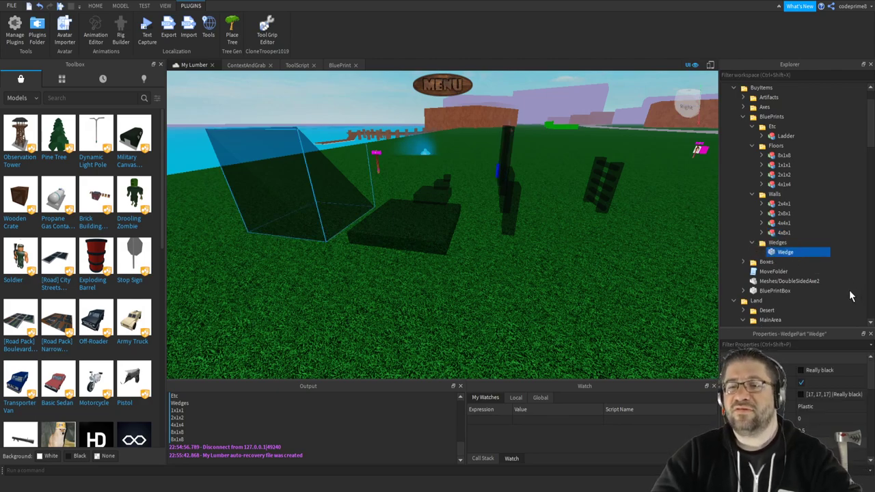
key("F2")
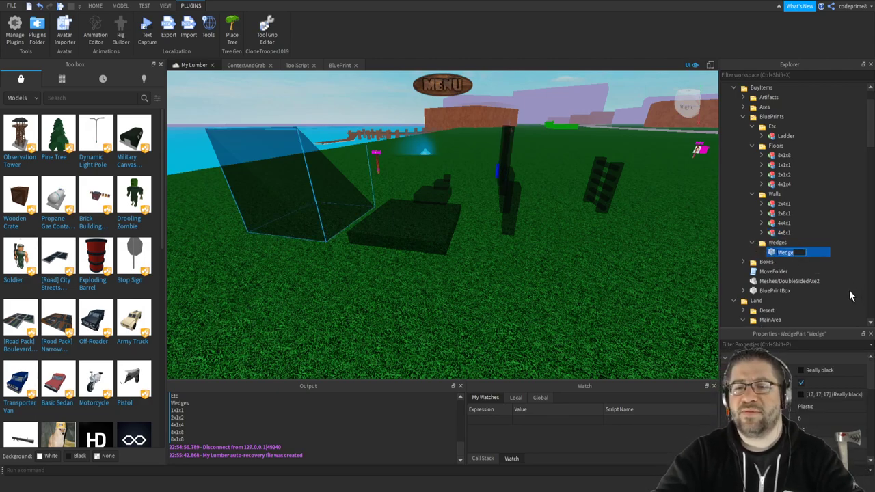
key("Return")
key("ctrl+g")
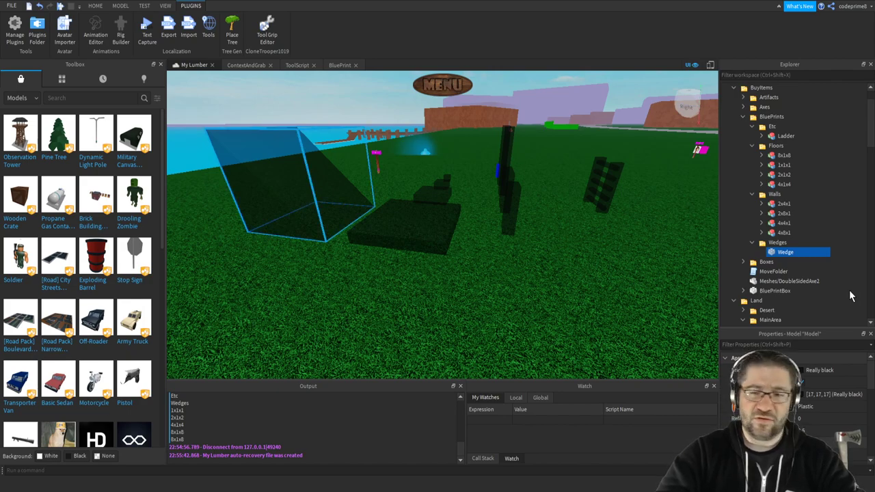
key("w")
left_click(842, 291)
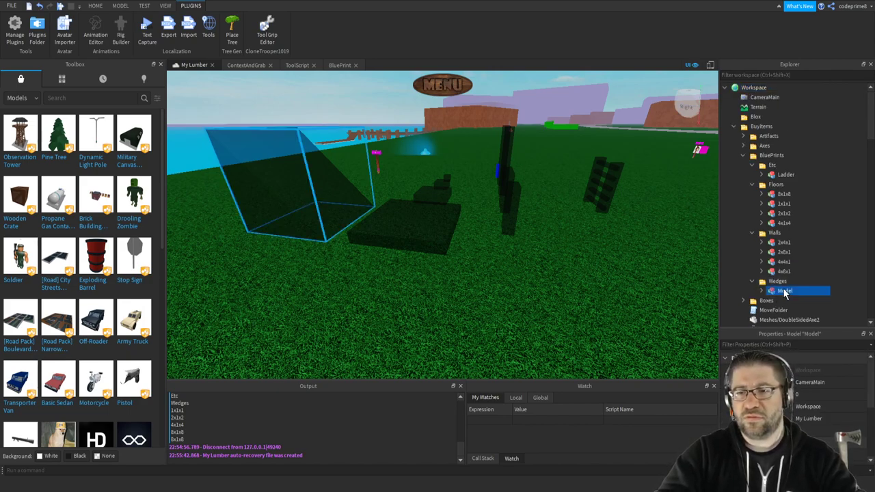
key("F2")
type("Wedge")
key("Return")
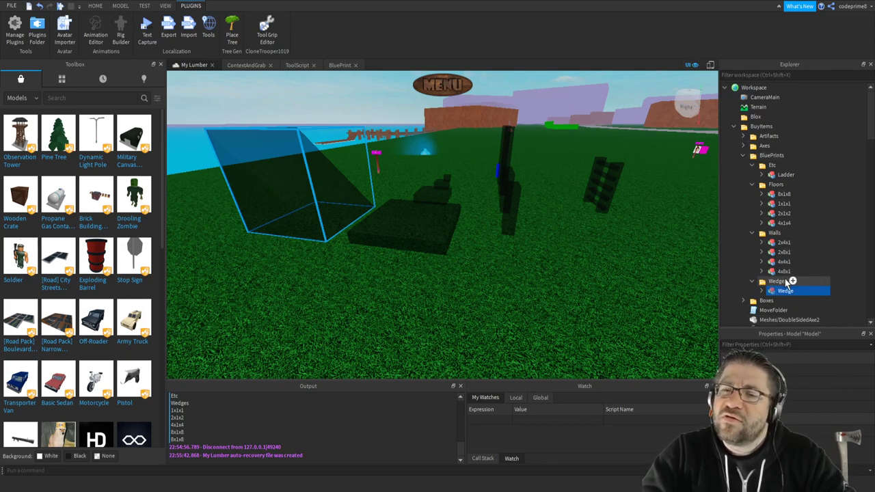
Playtest the game, equip the build hammer and preview the 8x1x8 floor blueprint on the grass.
left_click(624, 216)
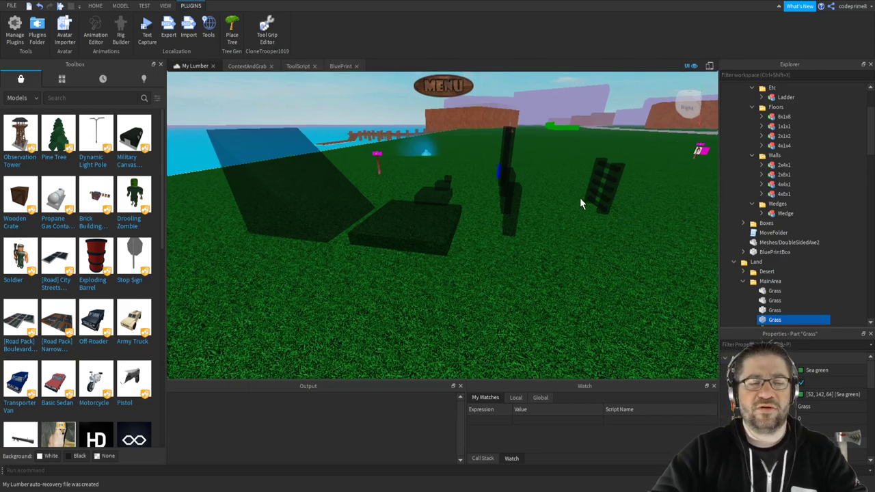
key("F5")
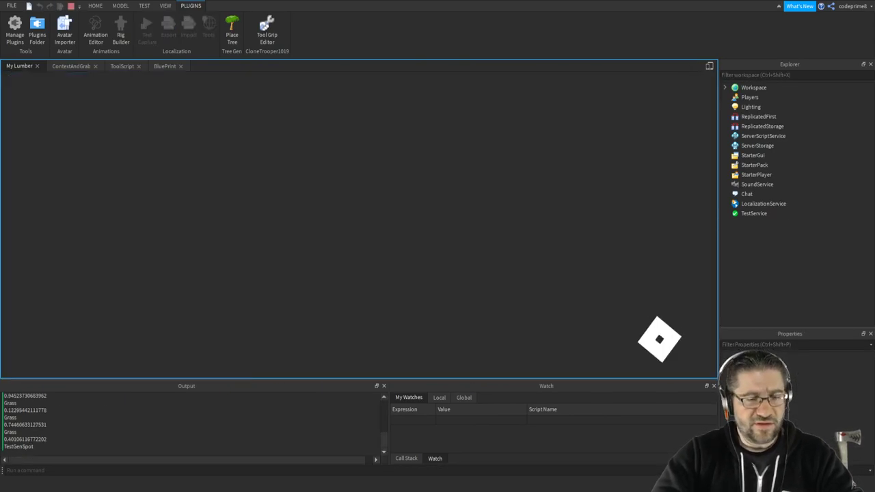
left_click(344, 352)
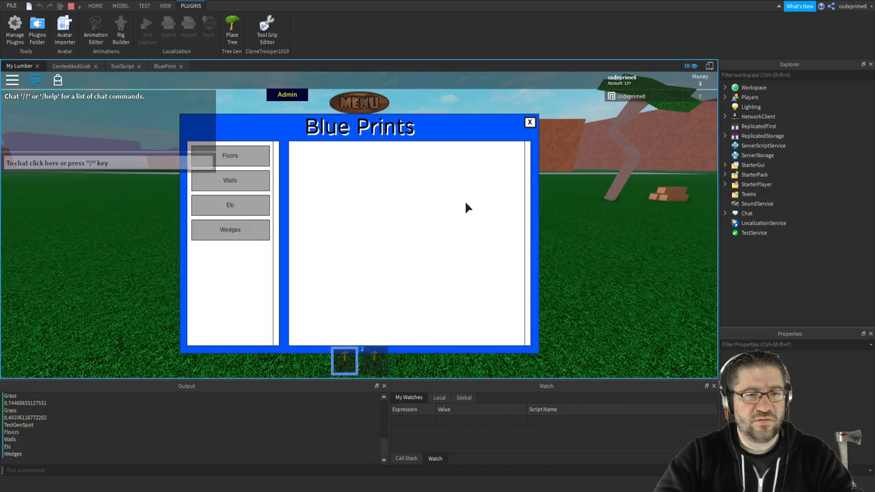
left_click(342, 154)
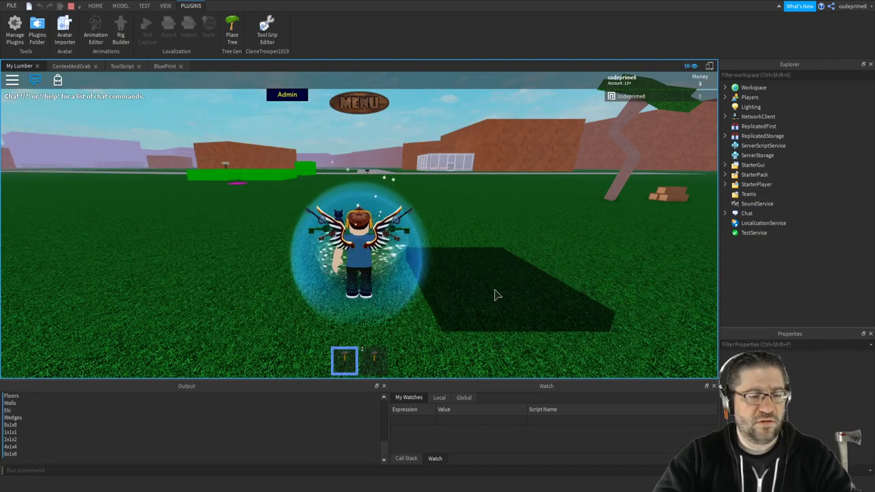
key("1")
key("1")
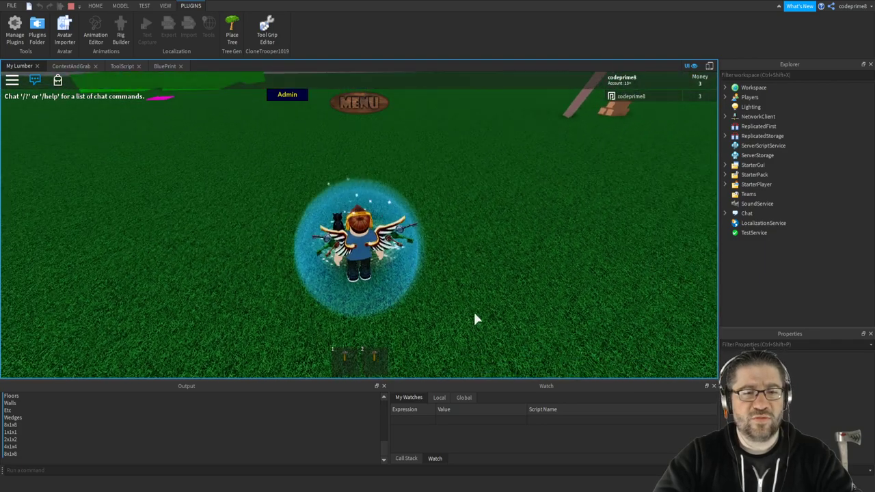
Try turning the 1x1x1 floor blueprint in the playtest and examine the turn action code in ToolScript.
left_click(230, 156)
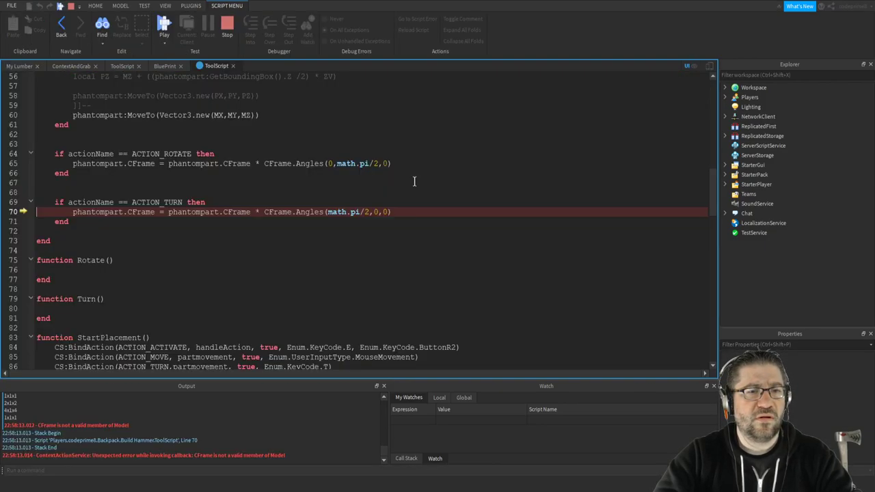
key("t")
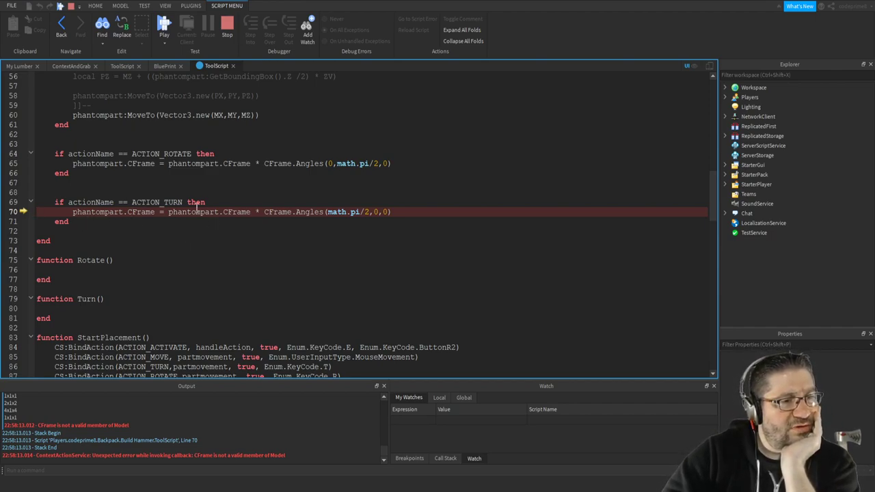
scroll(252, 217, "up", 3)
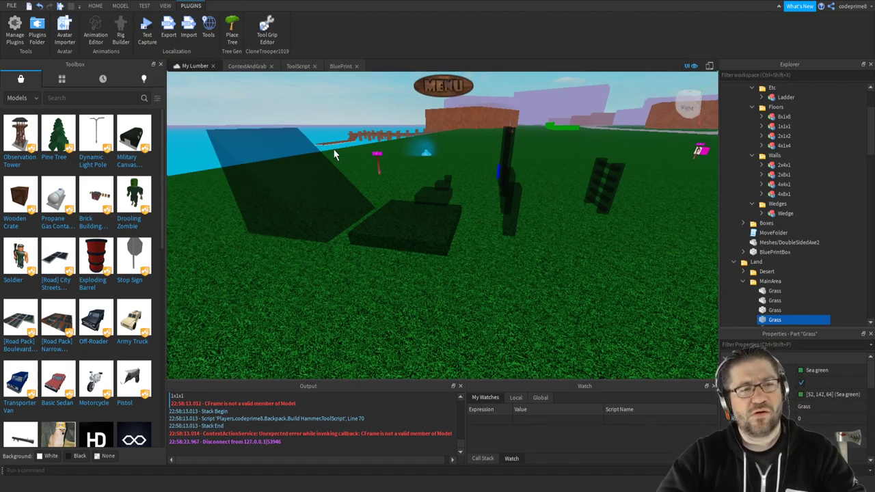
Playtest again, try placing the 1x1x1 floor blueprint with the build hammer, and stop the test.
key("F5")
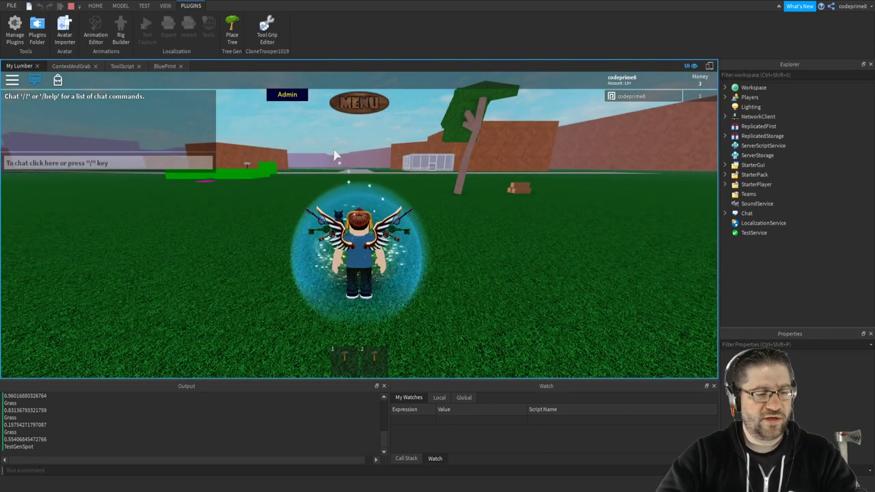
key("1")
left_click(240, 156)
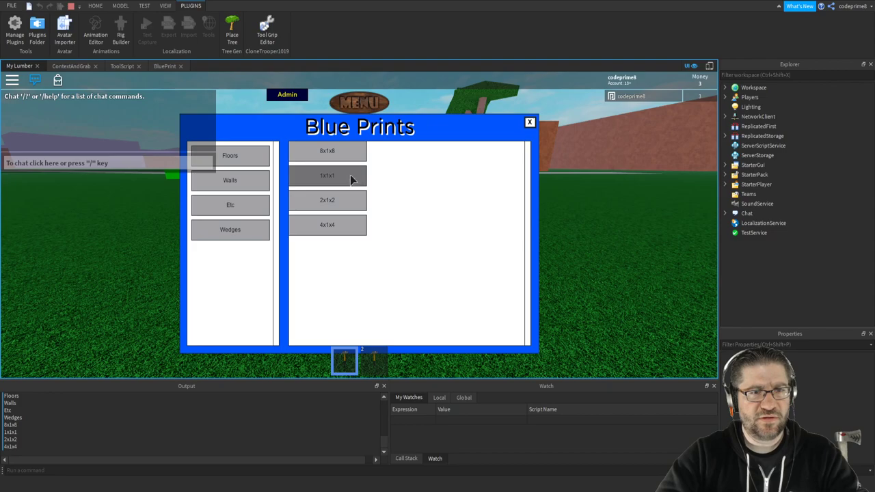
left_click(346, 178)
right_click_drag(507, 274, 508, 275)
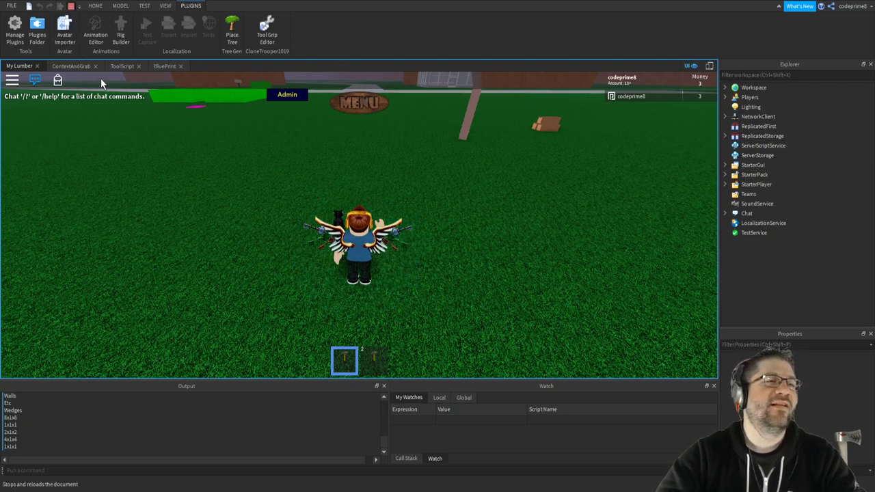
key("shift+F5")
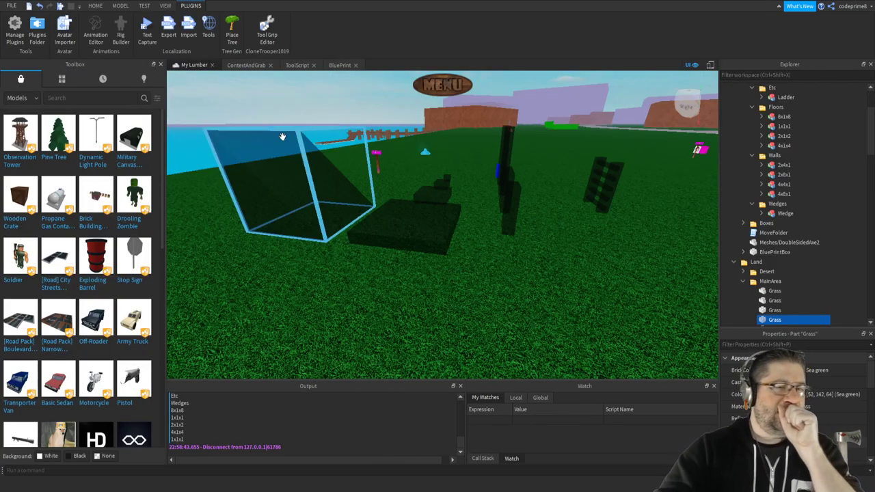
Select the 1x1x1, 2x1x2 and 4x1x4 floor models, all four wall models and the Wedge model together.
right_click_drag(405, 171, 413, 196)
key("w")
left_click(413, 196)
left_click(423, 171, "ctrl")
left_click(431, 155, "ctrl")
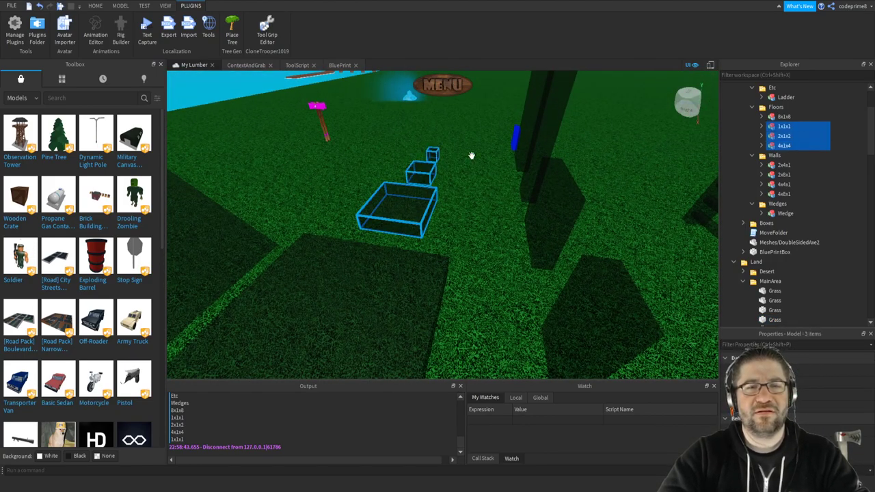
left_click(530, 154, "ctrl")
left_click(552, 180, "ctrl")
left_click(552, 179, "ctrl")
left_click(590, 274, "ctrl")
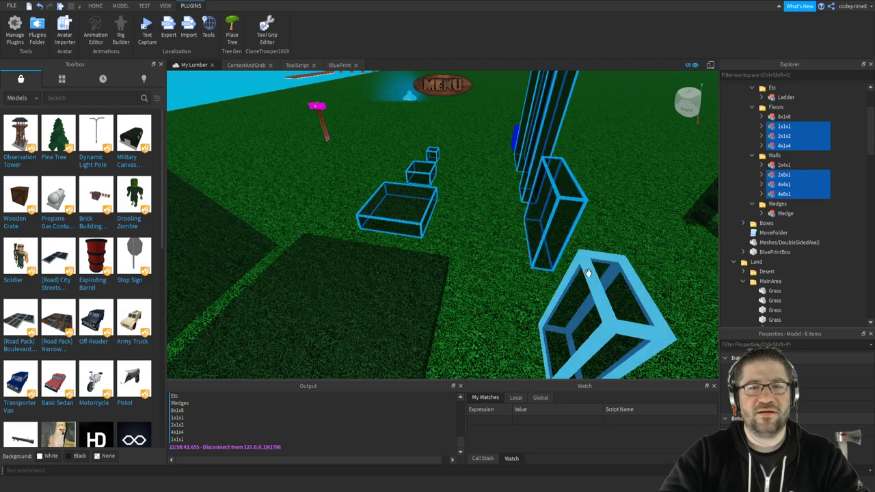
key("s")
right_click_drag(513, 242, 512, 239)
key("s")
right_click_drag(445, 146, 445, 147)
left_click(485, 276, "ctrl")
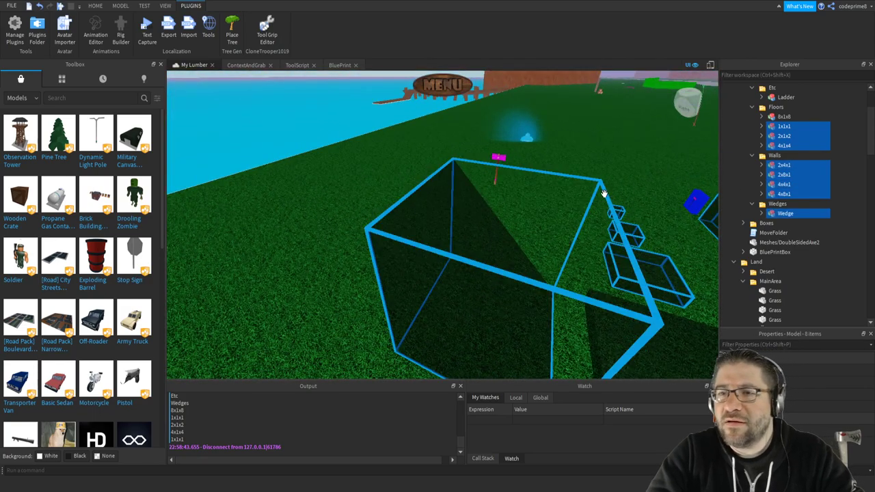
scroll(605, 185, "down", 6)
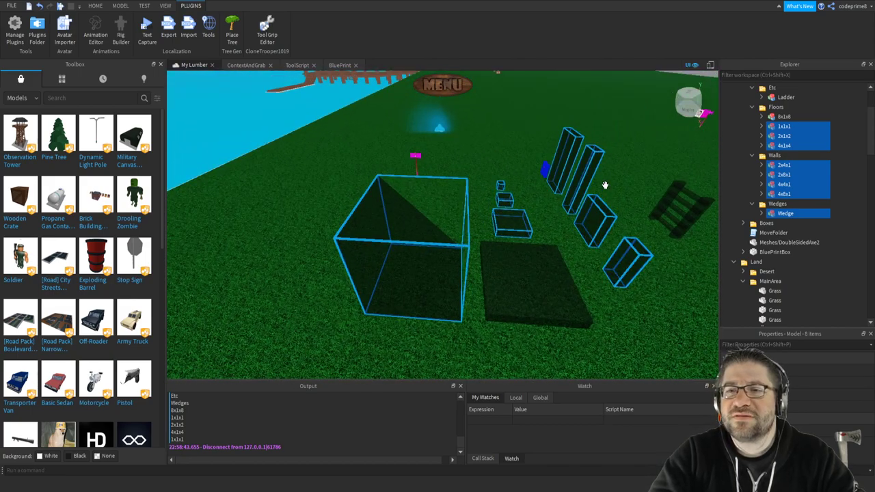
Select the child parts of the eight selected blueprint models and turn on Anchored for all of them.
right_click(785, 130)
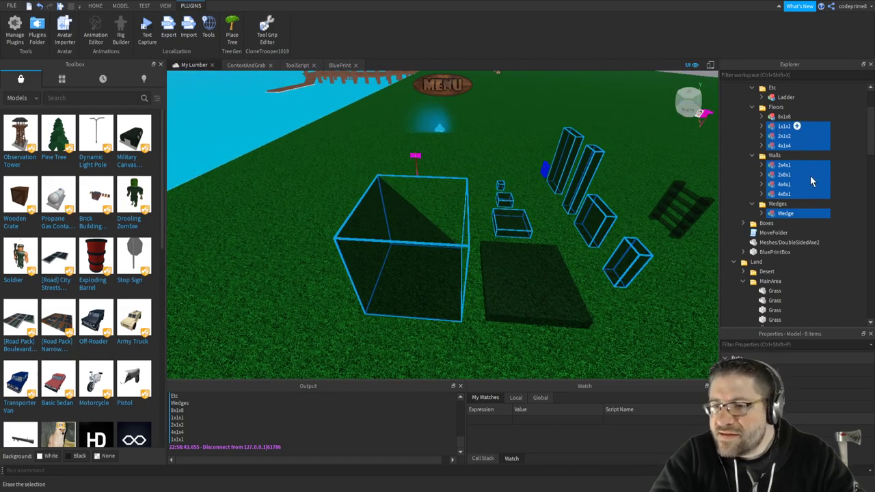
left_click(810, 218)
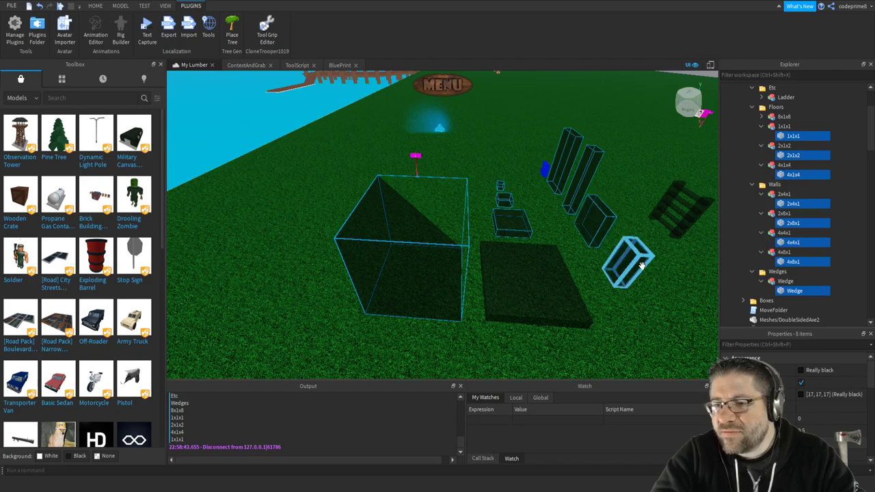
scroll(814, 414, "down", 5)
scroll(816, 419, "down", 3)
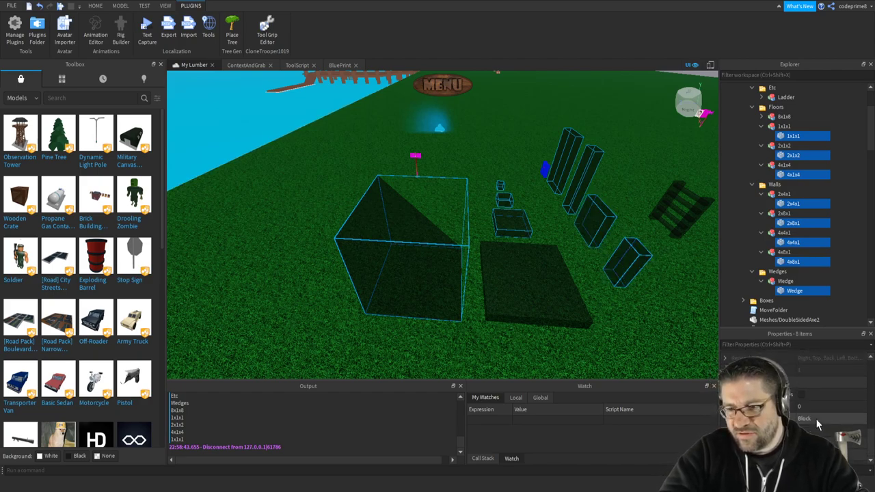
scroll(836, 398, "up", 2)
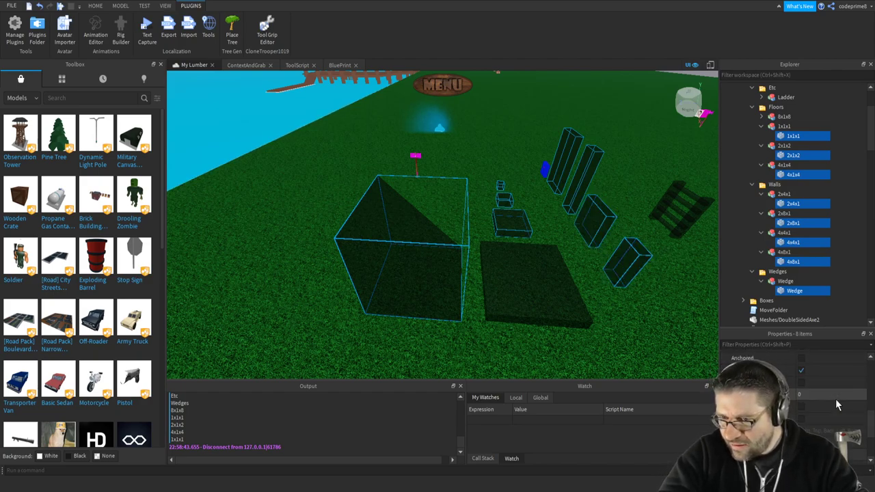
left_click(802, 359)
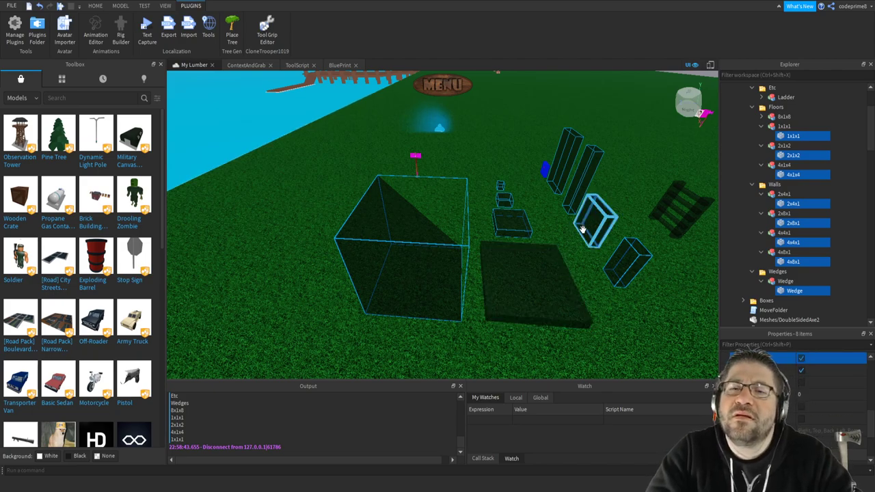
Playtest the game, choose the Wedge blueprint from the Wedges category, try placing it with the build hammer, and stop the test.
left_click(538, 288)
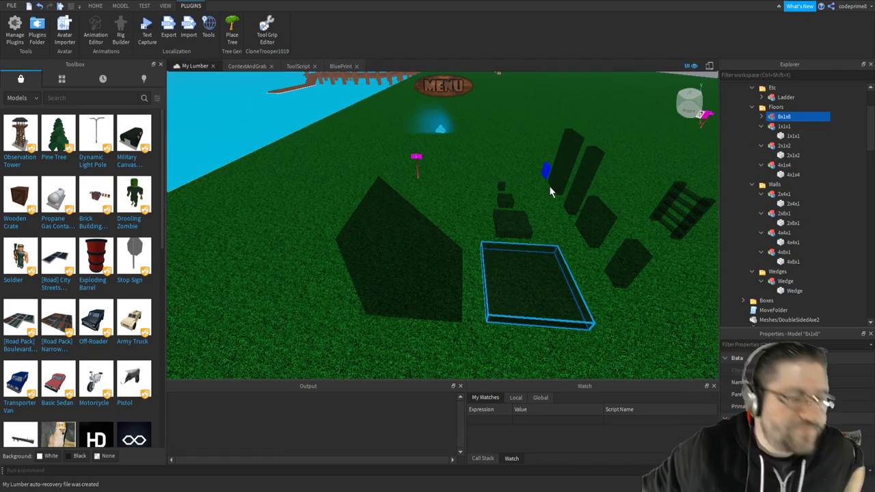
key("F5")
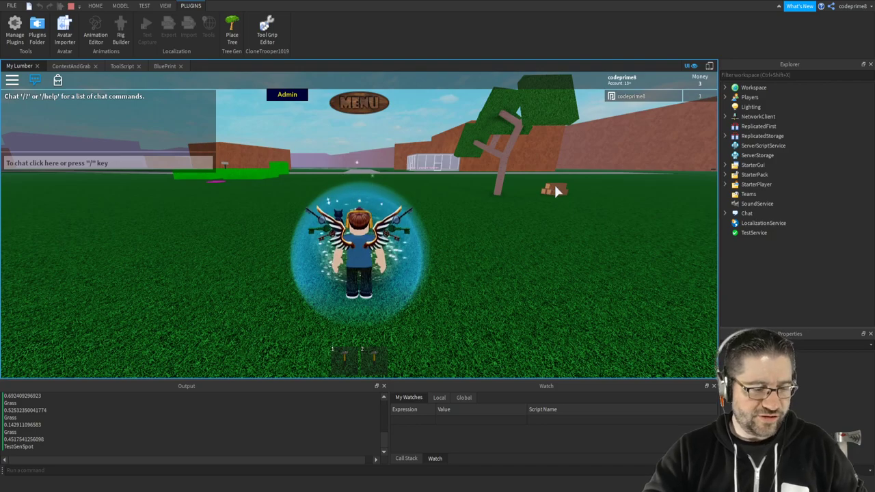
key("1")
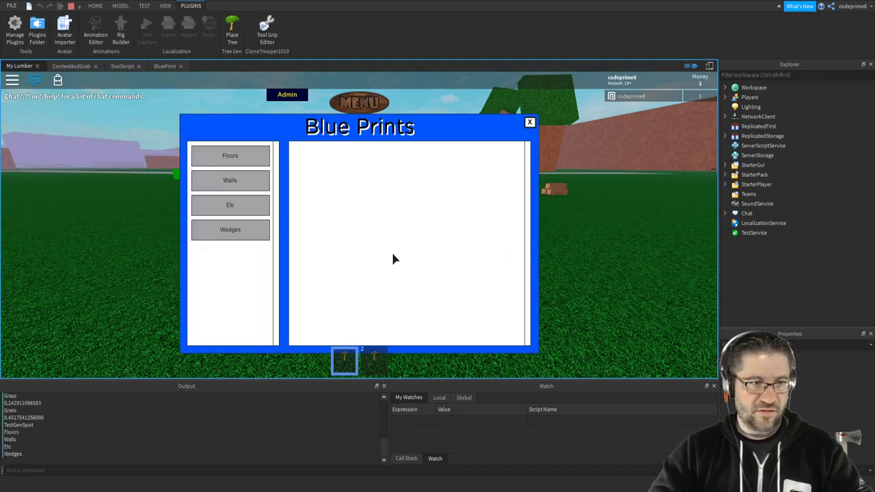
left_click(232, 235)
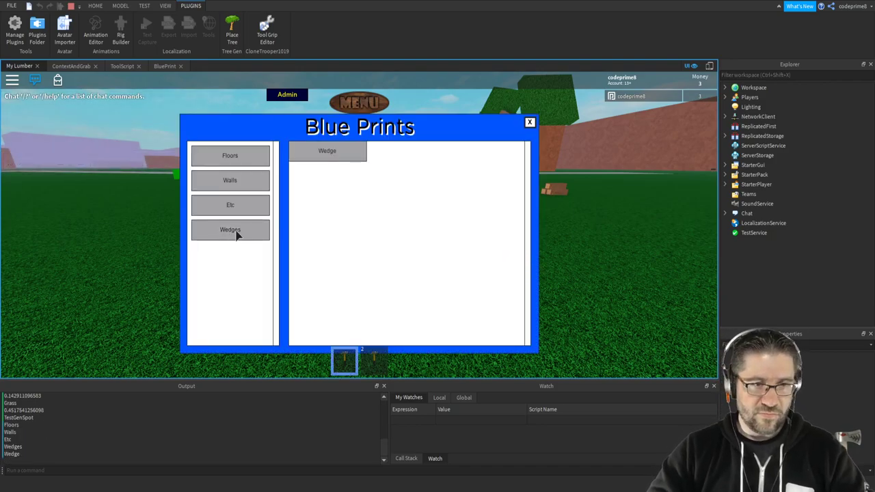
left_click(341, 152)
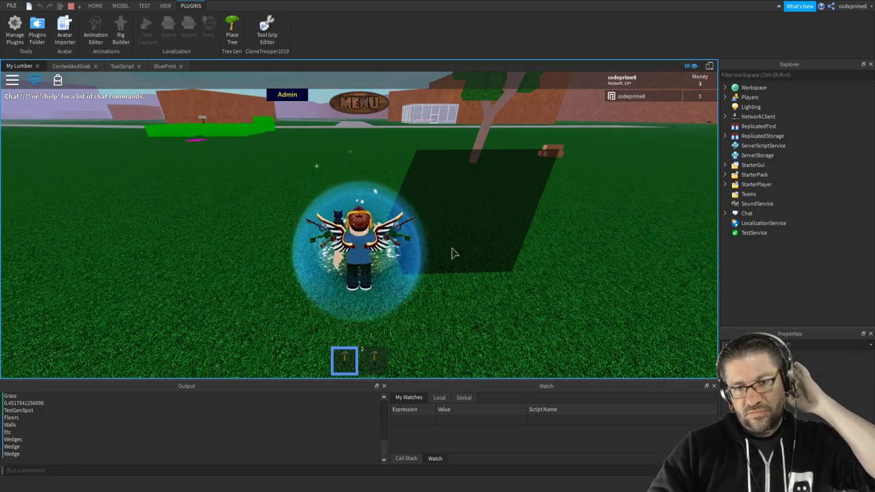
right_click_drag(455, 254, 445, 213)
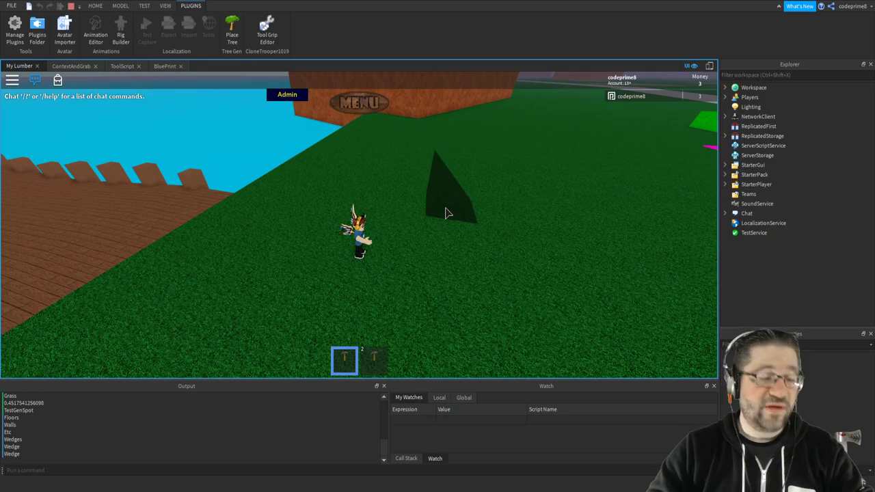
left_click(431, 222)
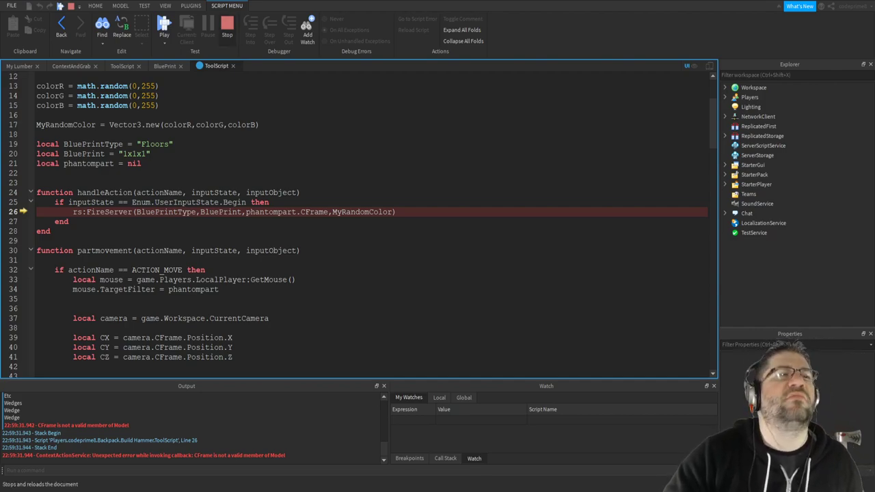
left_click(232, 34)
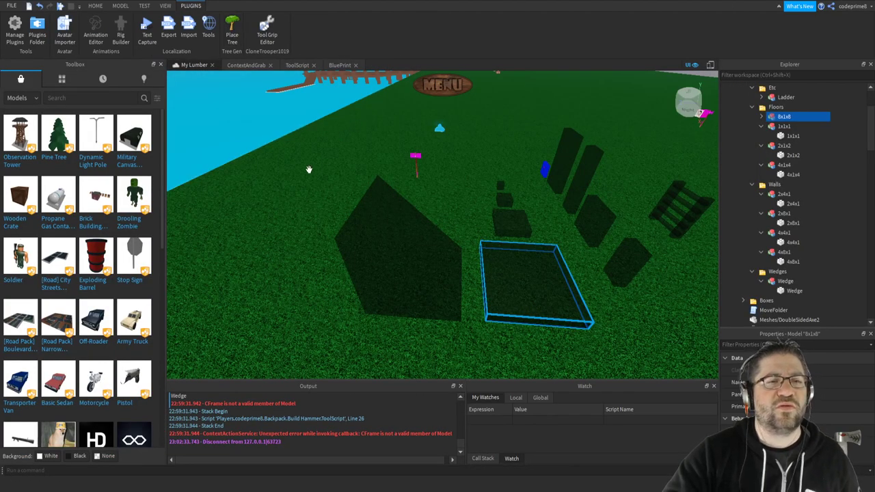
Select the decal inside BluePrintBox and examine its texture and face properties.
right_click_drag(267, 188, 274, 190)
key("d")
key("w")
key("w")
key("s")
key("a")
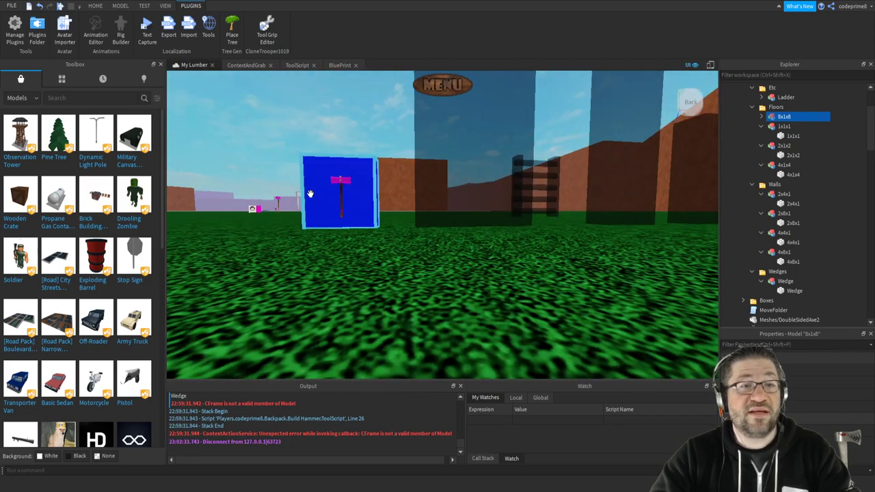
left_click(340, 195)
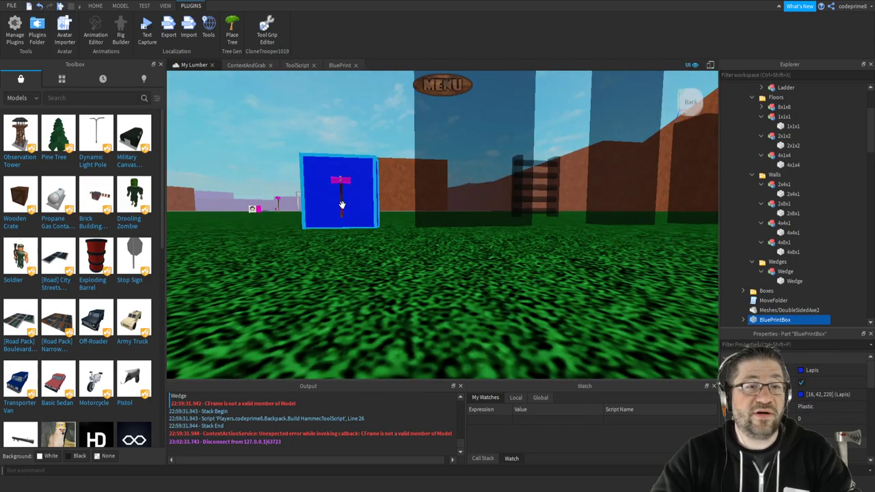
left_click(744, 320)
scroll(772, 294, "down", 2)
scroll(776, 272, "down", 1)
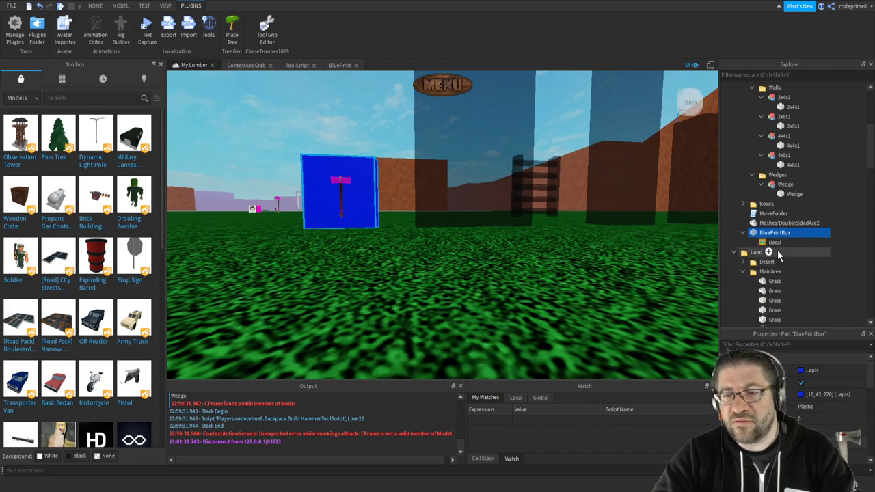
left_click(774, 243)
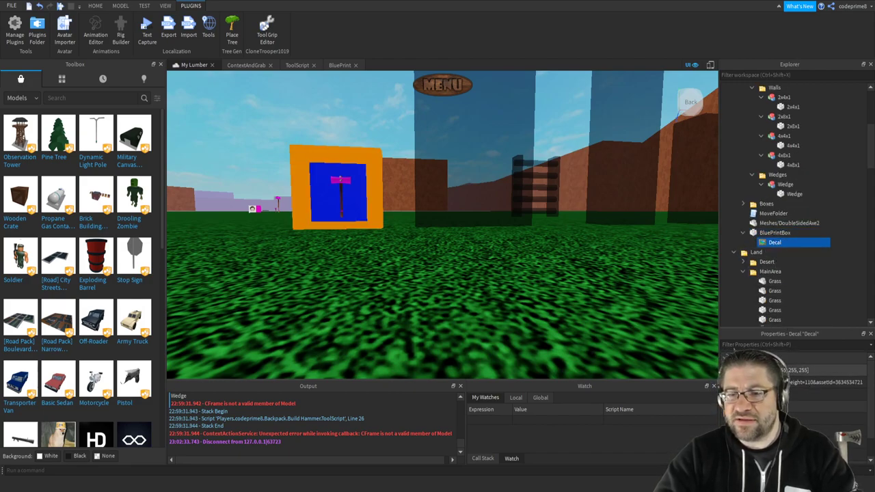
left_click_drag(718, 360, 514, 361)
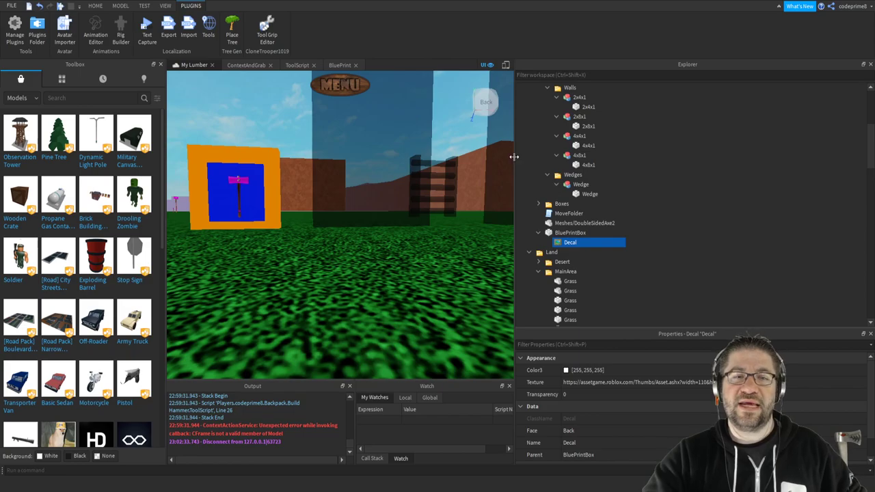
left_click_drag(516, 156, 750, 156)
Duplicate the BluePrintBox decal and assign the copy to a different face of the box.
right_click_drag(549, 269, 538, 300)
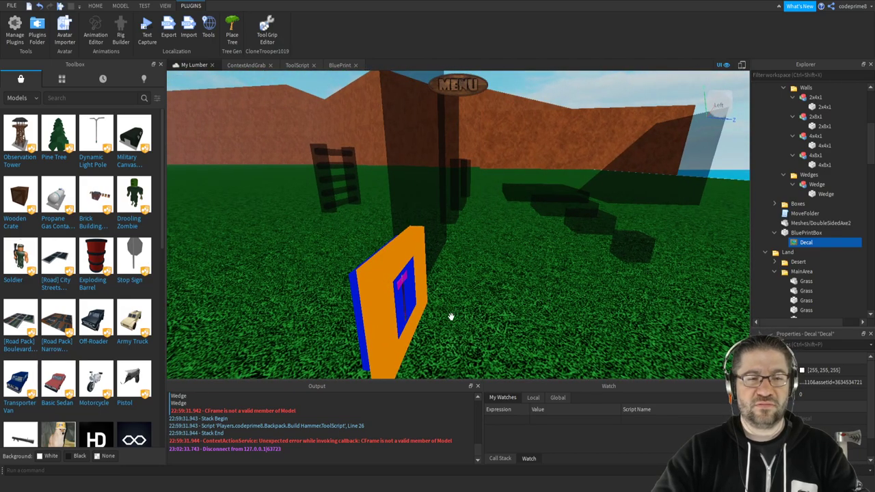
right_click_drag(452, 317, 451, 314)
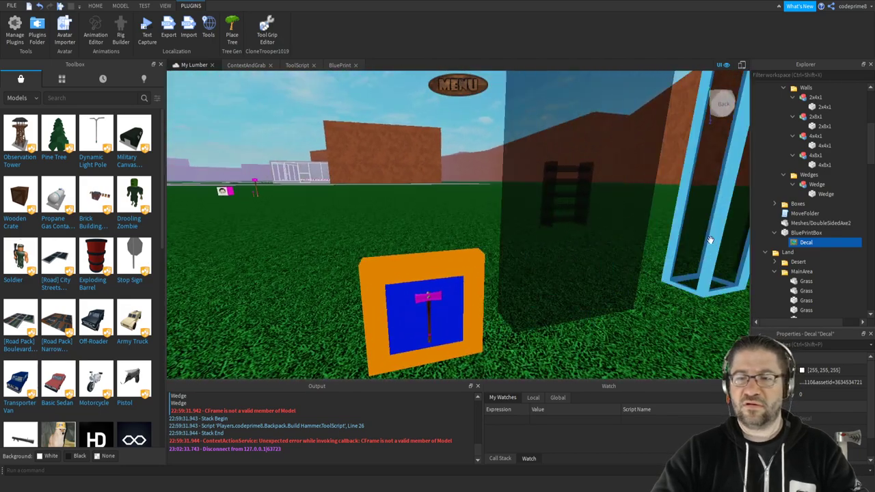
mouse_move(804, 245)
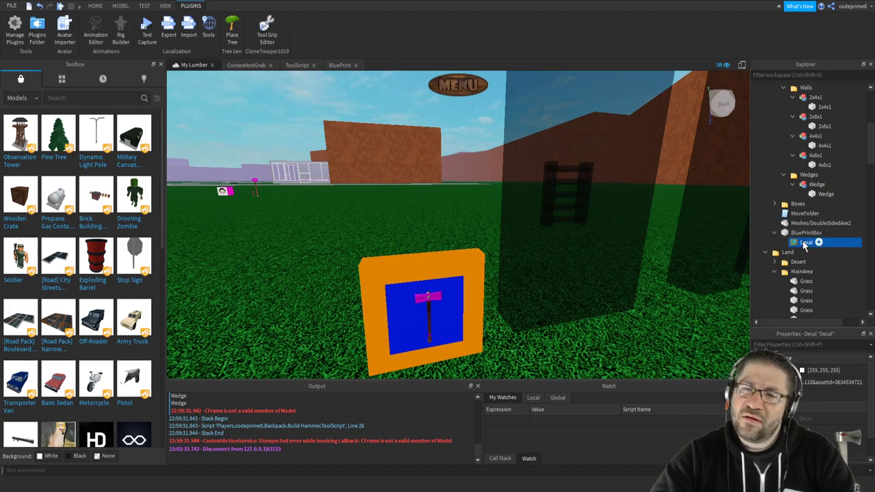
key("ctrl+d")
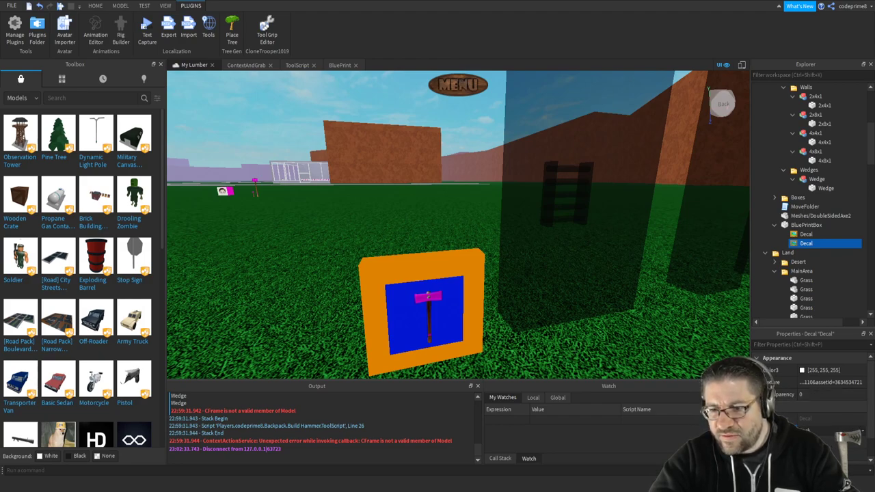
scroll(814, 431, "down", 1)
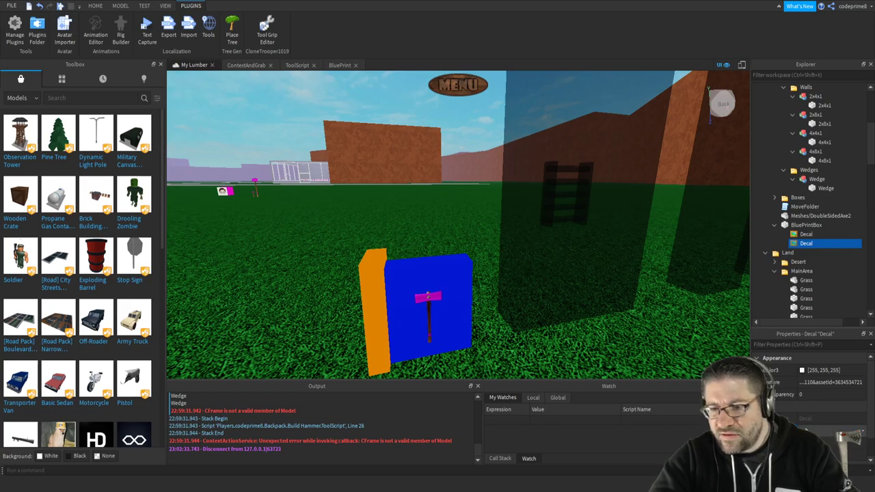
scroll(814, 431, "down", 2)
right_click_drag(555, 358, 558, 342)
key("s")
key("a")
key("s")
Add a SurfaceGui to BluePrintBox and set its Face to Left.
left_click(806, 225)
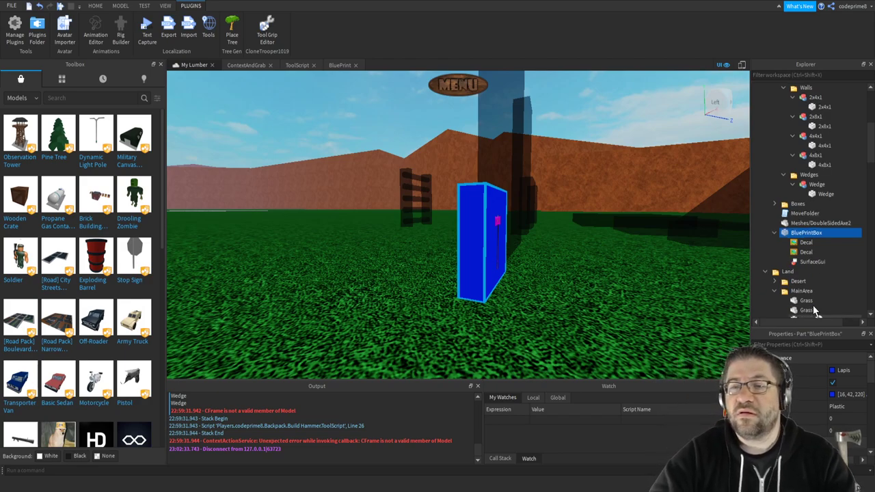
mouse_move(817, 266)
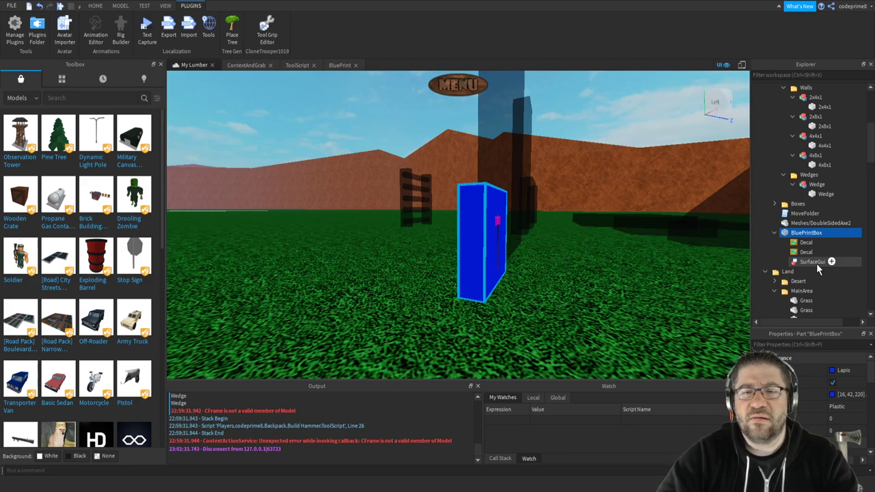
left_click(816, 263)
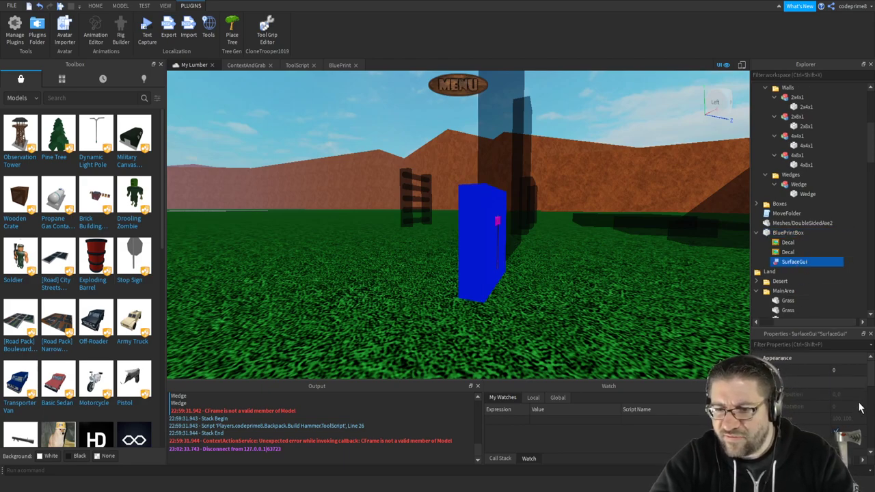
scroll(862, 413, "down", 3)
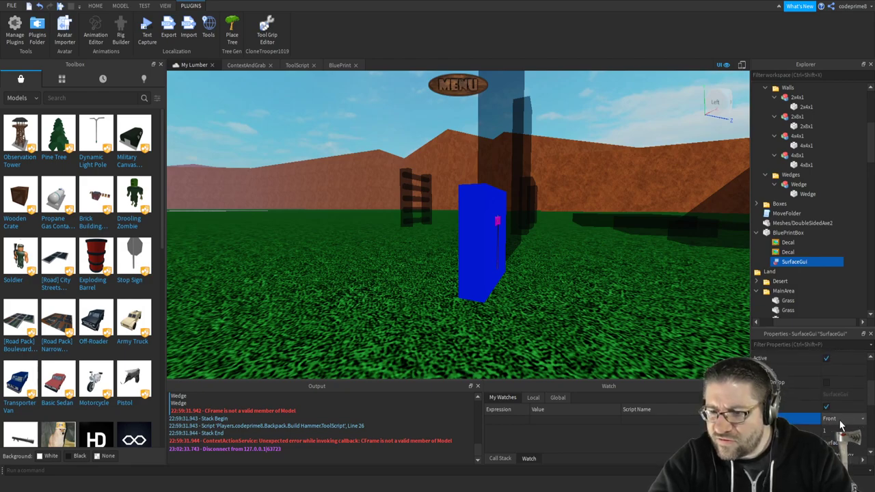
left_click(836, 453)
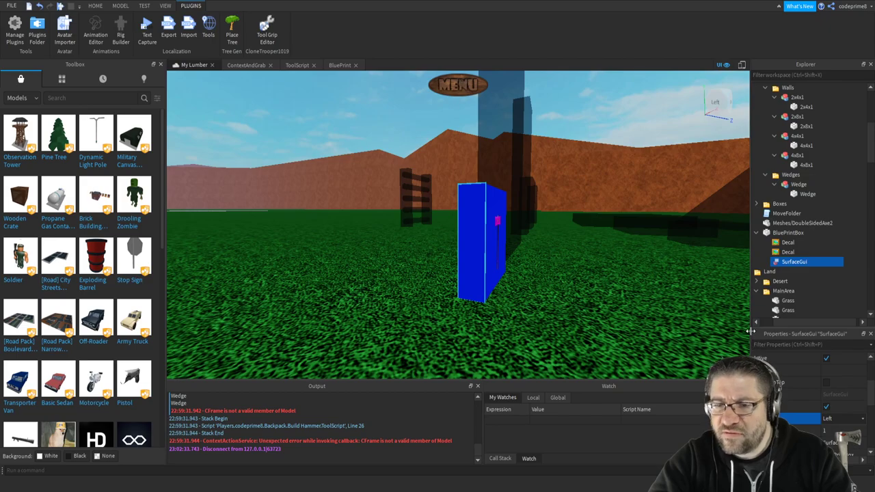
left_click_drag(751, 332, 709, 330)
right_click_drag(637, 316, 637, 318)
key("a")
key("d")
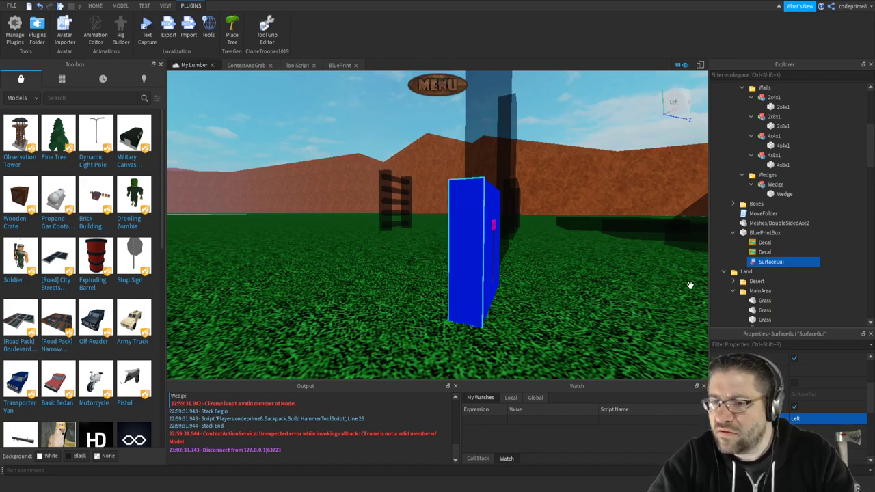
mouse_move(772, 264)
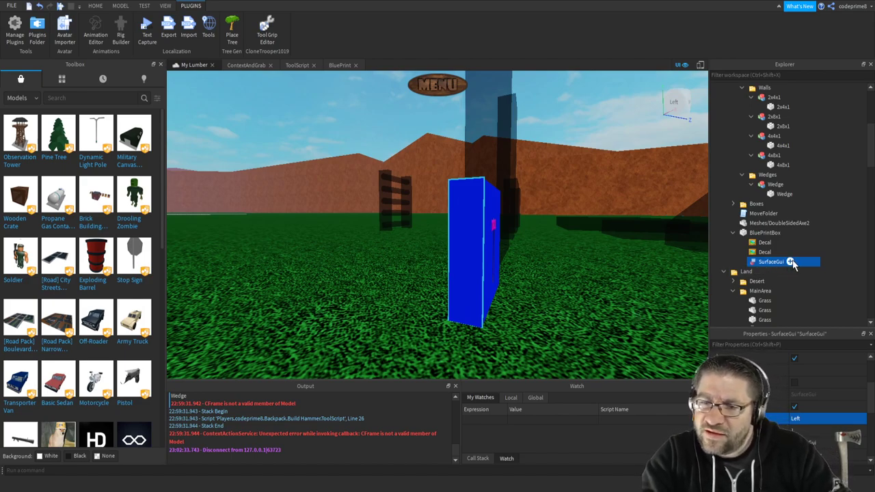
key("ctrl+shift+v")
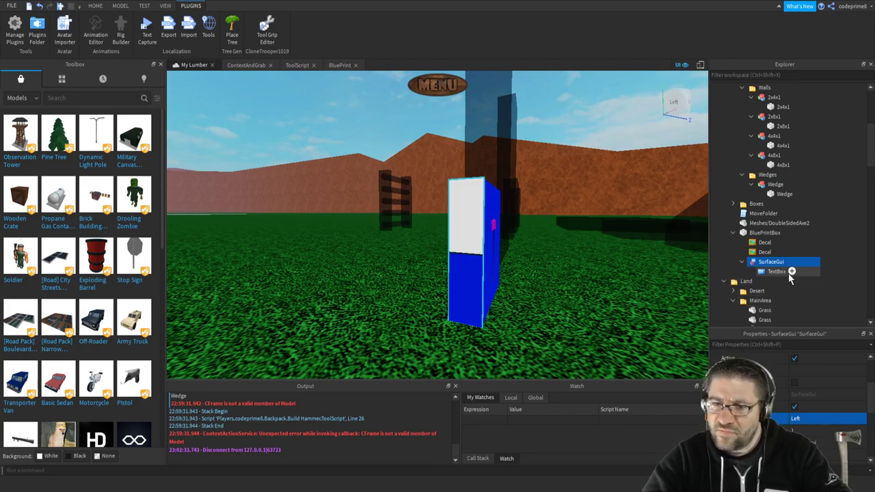
left_click(773, 272)
key("Delete")
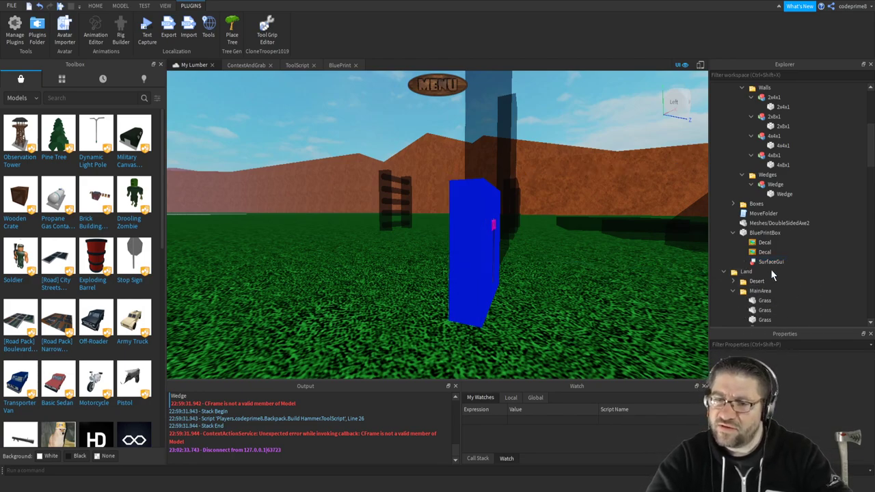
Select the SurfaceGui under BluePrintBox for inserting a child object.
left_click(771, 262)
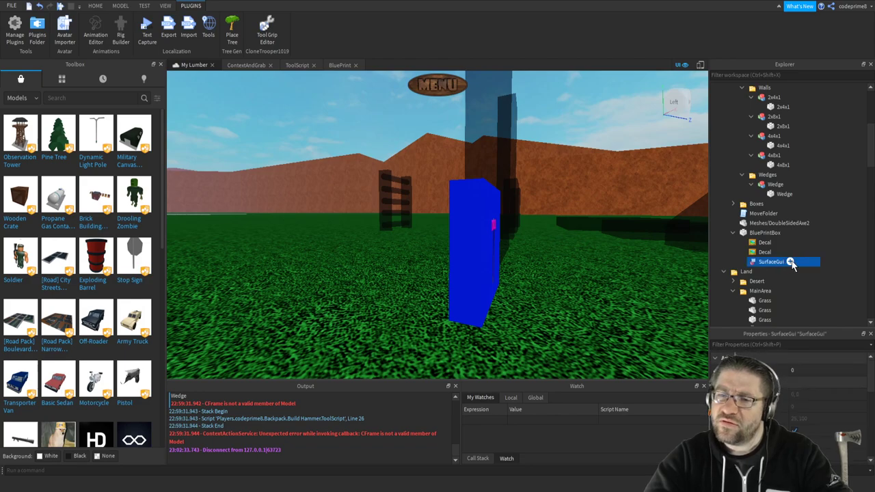